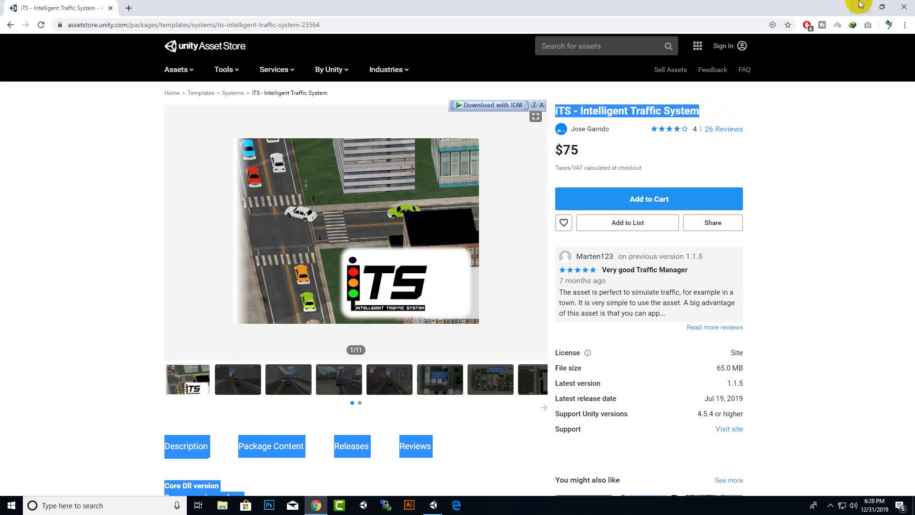
Switch from the Asset Store page to Unity and examine the contents of the imported iTS folder
{"action": "left_click", "coordinate": [821, 122]}
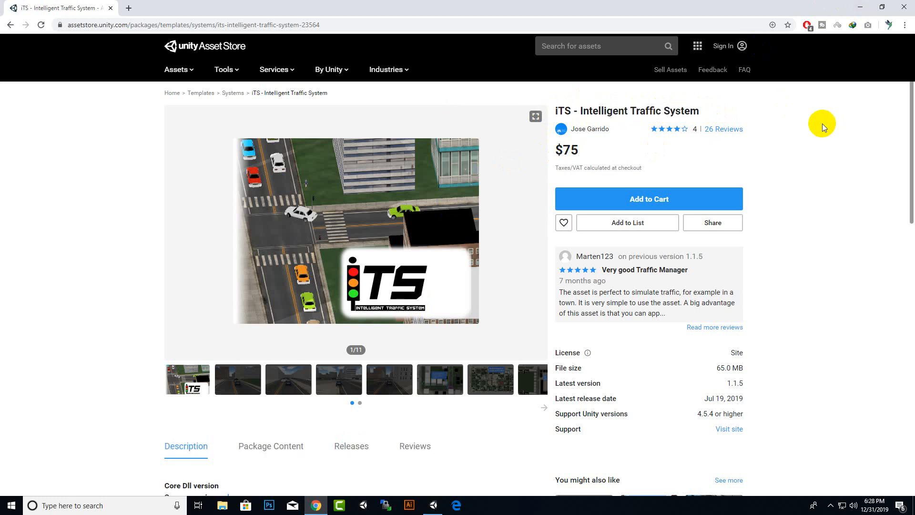
{"action": "left_click", "coordinate": [860, 7]}
{"action": "scroll", "coordinate": [495, 242], "scroll_direction": "down", "scroll_amount": 10}
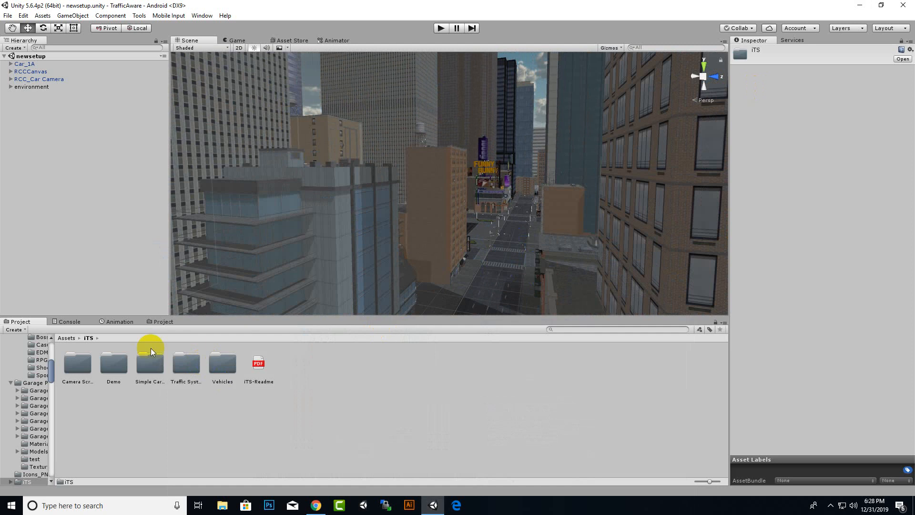
{"action": "left_click", "coordinate": [67, 337]}
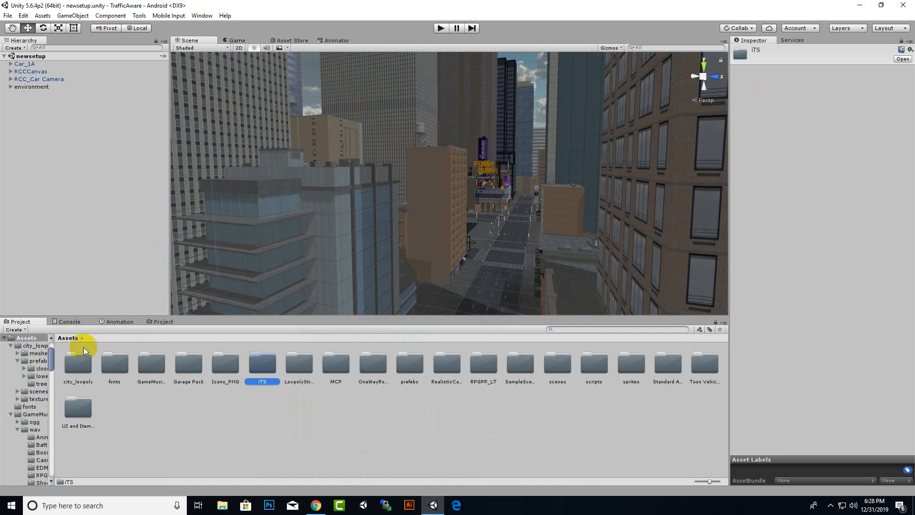
{"action": "double_click", "coordinate": [264, 365]}
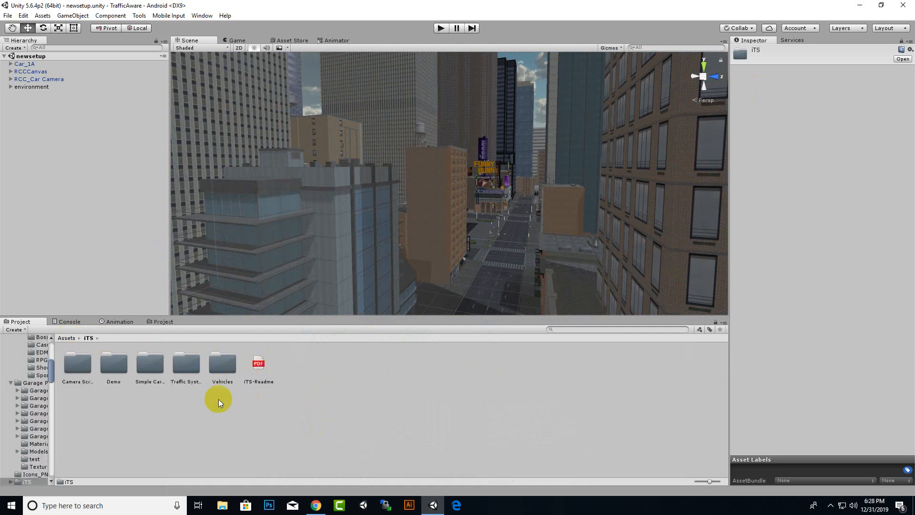
{"action": "left_click", "coordinate": [67, 338]}
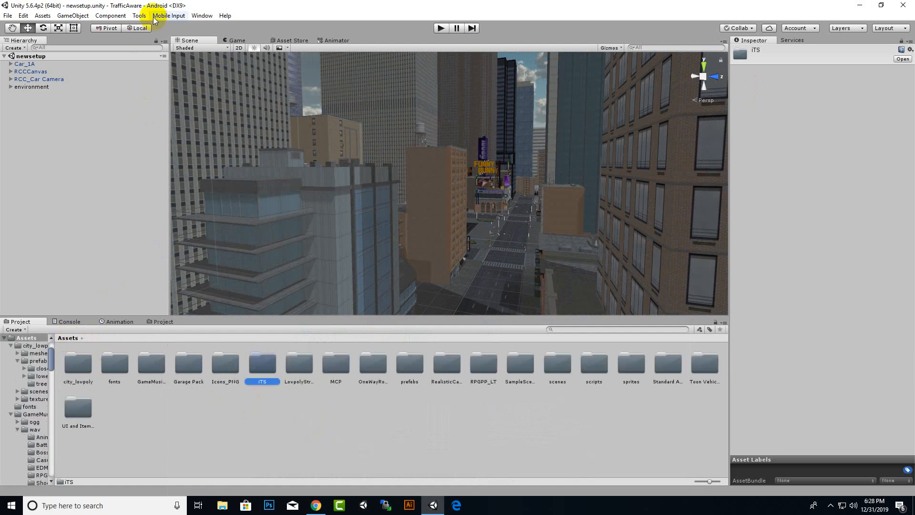
Examine the iTS game object options for Simple Vehicle, iTS Manager and Traffic Lights without adding anything
{"action": "left_click", "coordinate": [69, 15]}
{"action": "mouse_move", "coordinate": [99, 20]}
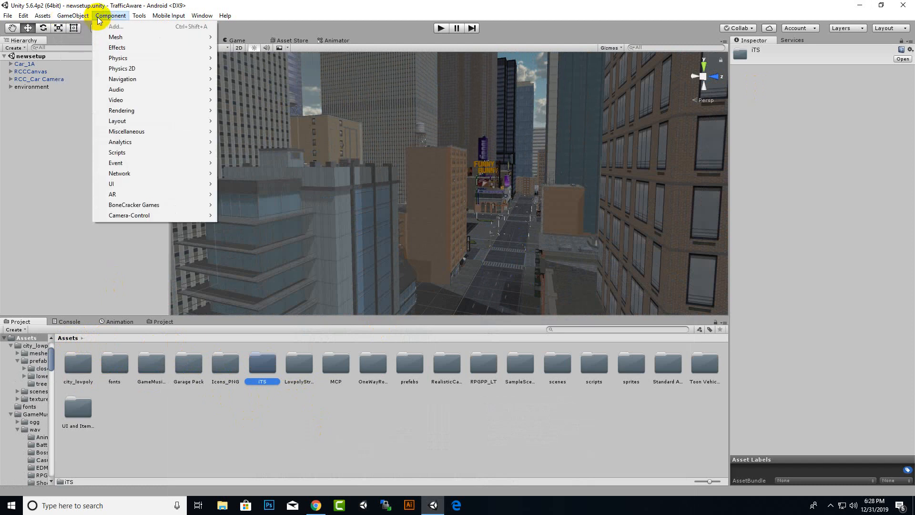
{"action": "mouse_move", "coordinate": [108, 258]}
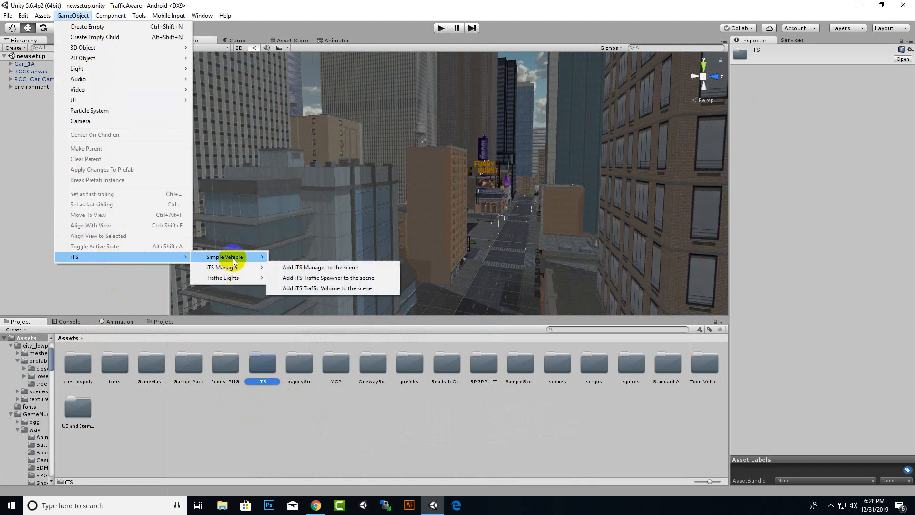
{"action": "mouse_move", "coordinate": [173, 257]}
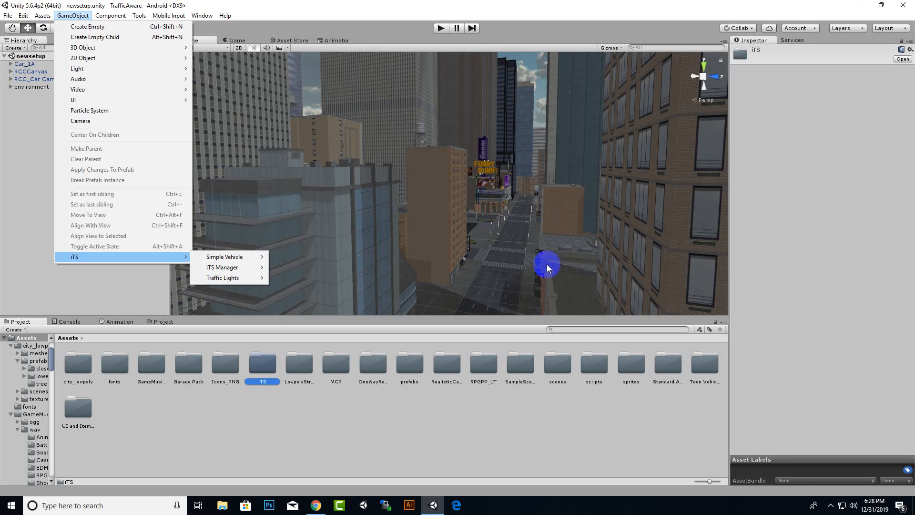
{"action": "left_click", "coordinate": [378, 425]}
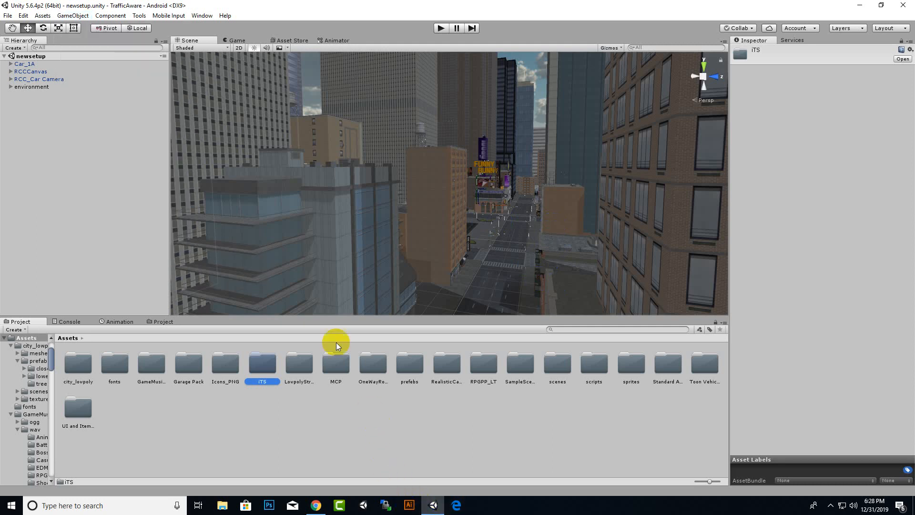
{"action": "left_click", "coordinate": [262, 196]}
{"action": "middle_click_drag", "start_coordinate": [262, 195], "coordinate": [404, 266]}
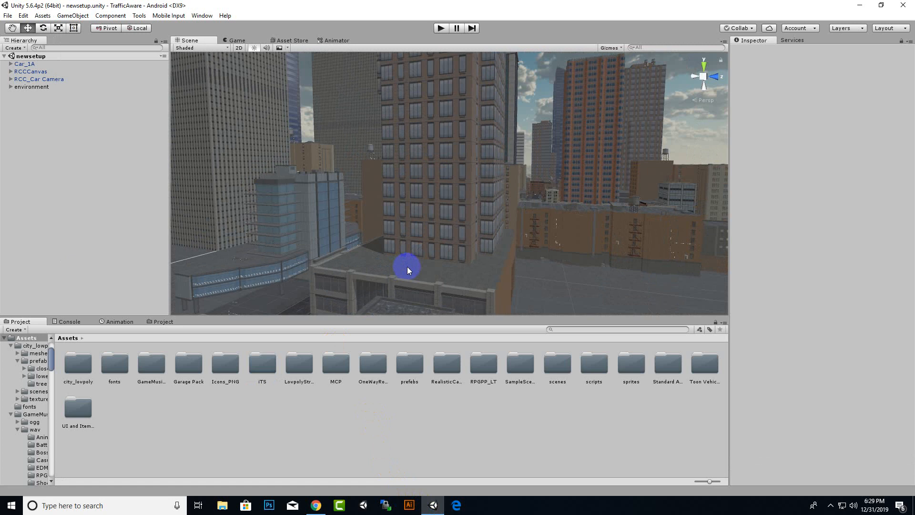
{"action": "scroll", "coordinate": [407, 267], "scroll_direction": "down", "scroll_amount": 3}
{"action": "scroll", "coordinate": [338, 239], "scroll_direction": "down", "scroll_amount": 3}
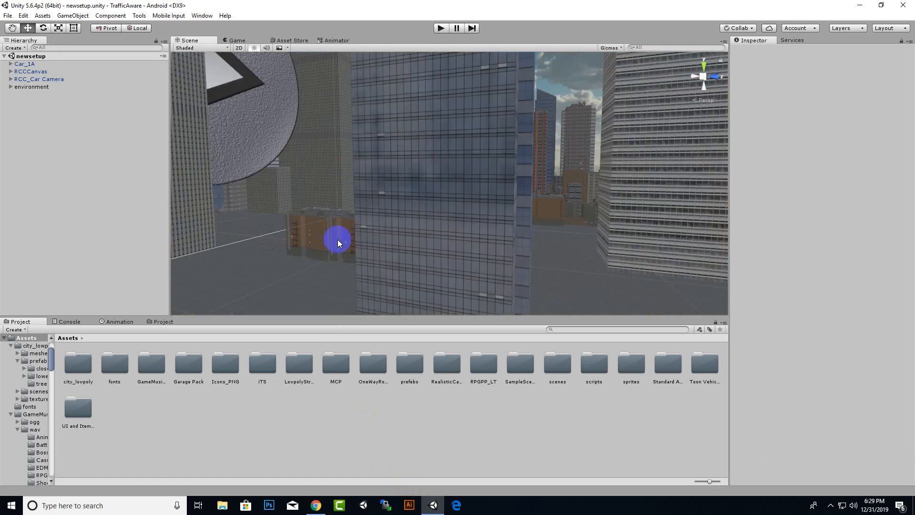
{"action": "scroll", "coordinate": [353, 260], "scroll_direction": "up", "scroll_amount": 5}
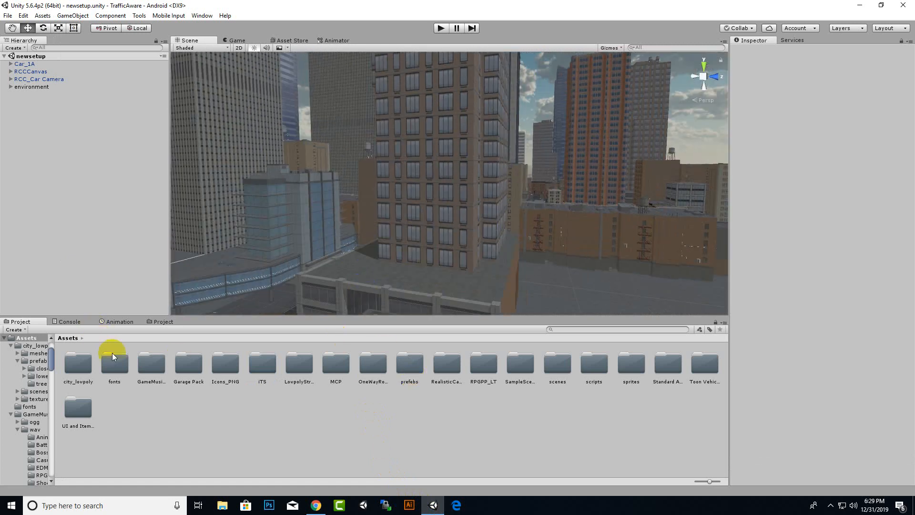
Place Car10, Car13 and Car3 from the iTS Vehicles folder on the street near the crosswalk
{"action": "double_click", "coordinate": [267, 364]}
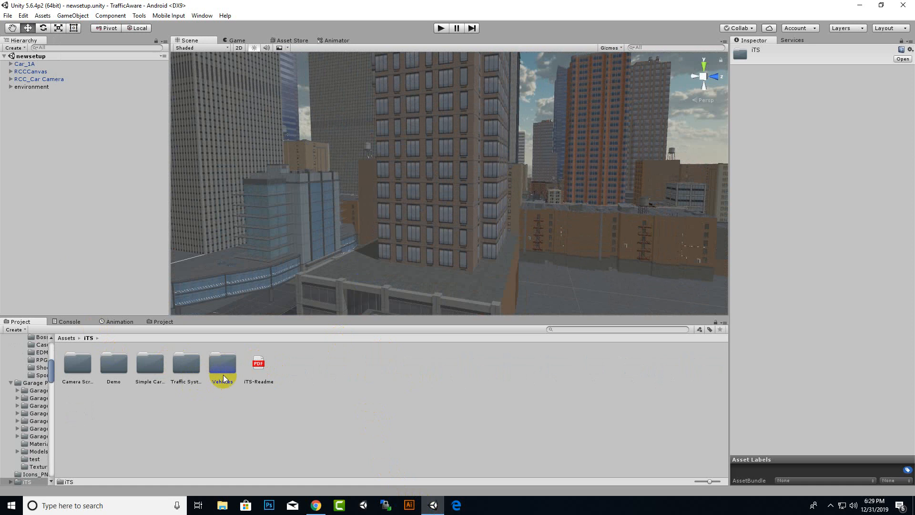
{"action": "double_click", "coordinate": [223, 373]}
{"action": "right_click_drag", "start_coordinate": [524, 258], "coordinate": [460, 293]}
{"action": "scroll", "coordinate": [461, 292], "scroll_direction": "up", "scroll_amount": 10}
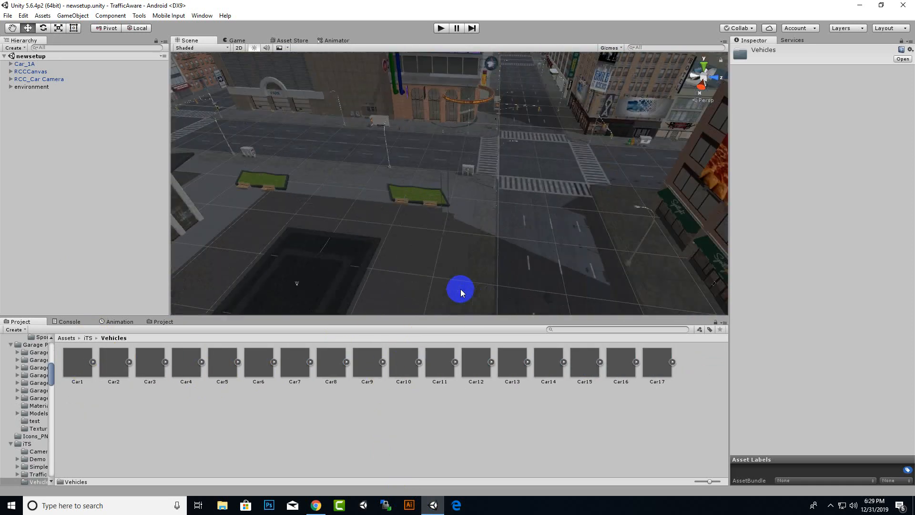
{"action": "middle_click_drag", "start_coordinate": [484, 282], "coordinate": [351, 296]}
{"action": "left_click_drag", "start_coordinate": [403, 363], "coordinate": [356, 214]}
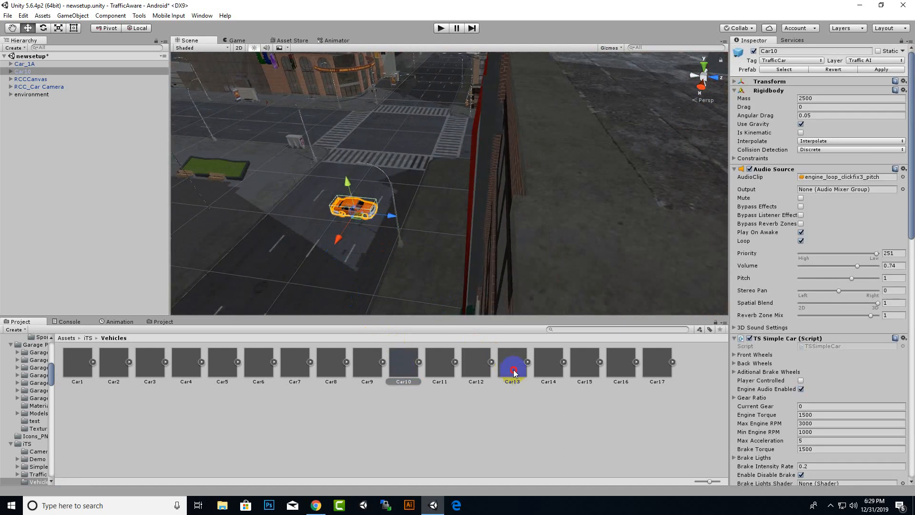
{"action": "left_click_drag", "start_coordinate": [513, 368], "coordinate": [390, 184]}
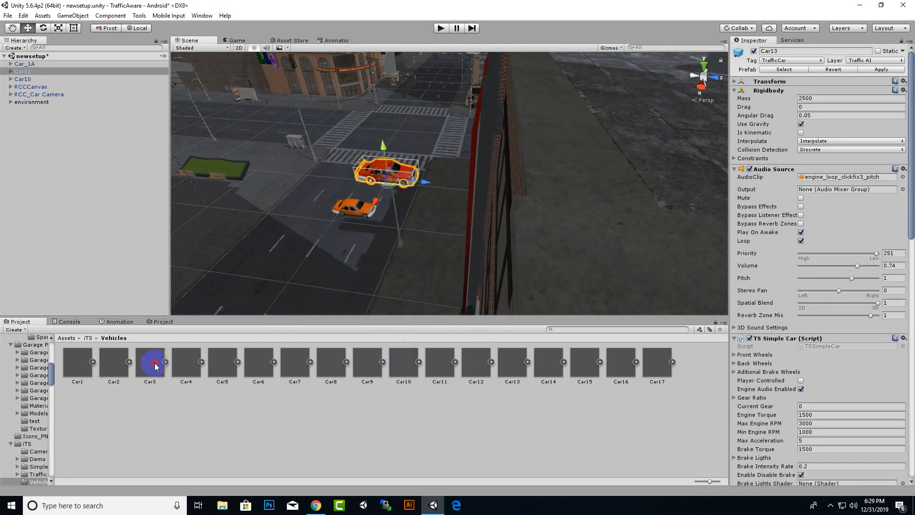
{"action": "left_click_drag", "start_coordinate": [154, 362], "coordinate": [285, 225]}
Place Car15 from the iTS Vehicles folder on the road beside the other sample cars
{"action": "scroll", "coordinate": [319, 248], "scroll_direction": "up", "scroll_amount": 5}
{"action": "middle_click_drag", "start_coordinate": [364, 233], "coordinate": [448, 209]}
{"action": "left_click_drag", "start_coordinate": [584, 362], "coordinate": [466, 230]}
{"action": "scroll", "coordinate": [510, 292], "scroll_direction": "up", "scroll_amount": 3}
{"action": "middle_click_drag", "start_coordinate": [511, 292], "coordinate": [511, 249]}
{"action": "scroll", "coordinate": [488, 286], "scroll_direction": "down", "scroll_amount": 10}
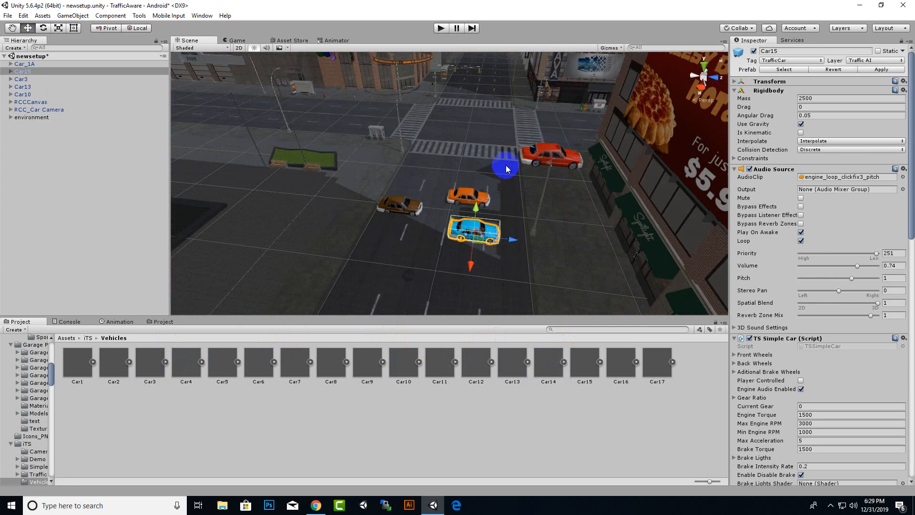
Delete the four sample cars Car15, Car13, Car10 and Car3 from the scene
{"action": "key", "text": "Delete"}
{"action": "left_click", "coordinate": [538, 156]}
{"action": "key", "text": "Delete"}
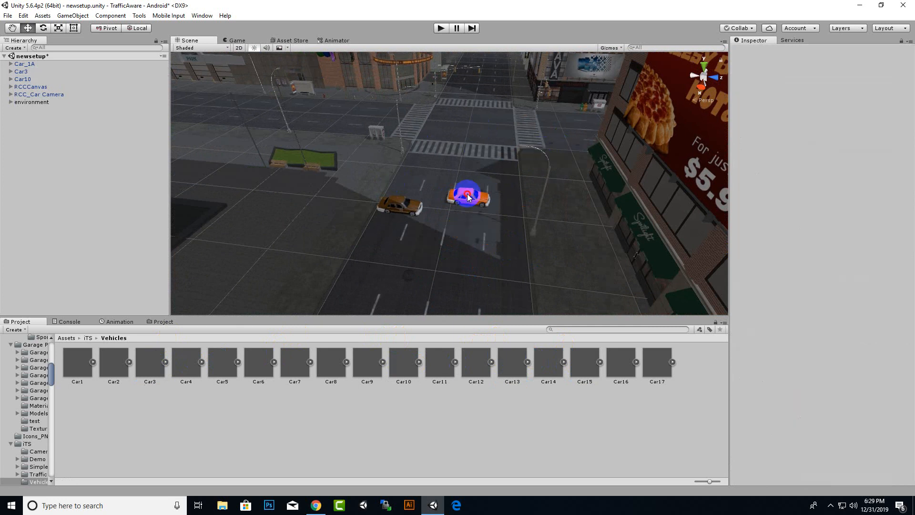
{"action": "left_click", "coordinate": [469, 195]}
{"action": "key", "text": "Delete"}
{"action": "left_click", "coordinate": [402, 210]}
{"action": "key", "text": "Delete"}
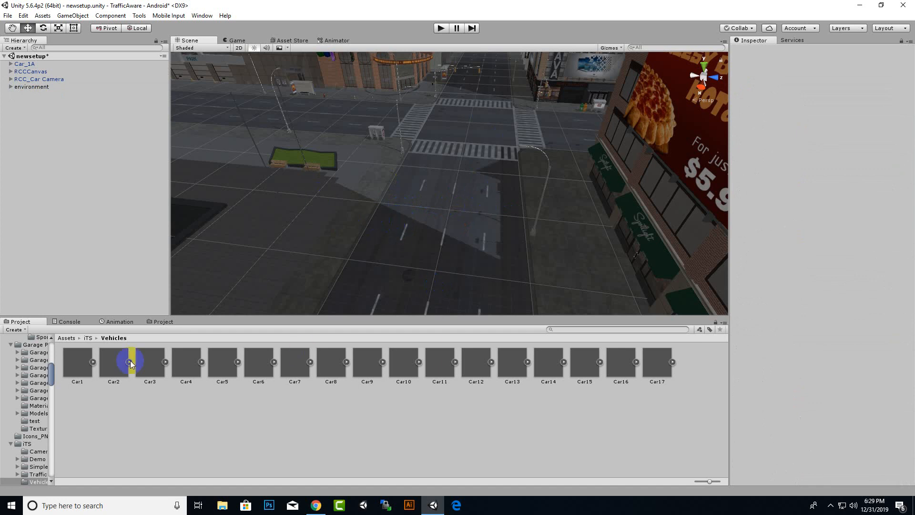
Return from the Vehicles folder to the project's root Assets folder
{"action": "left_click", "coordinate": [87, 338]}
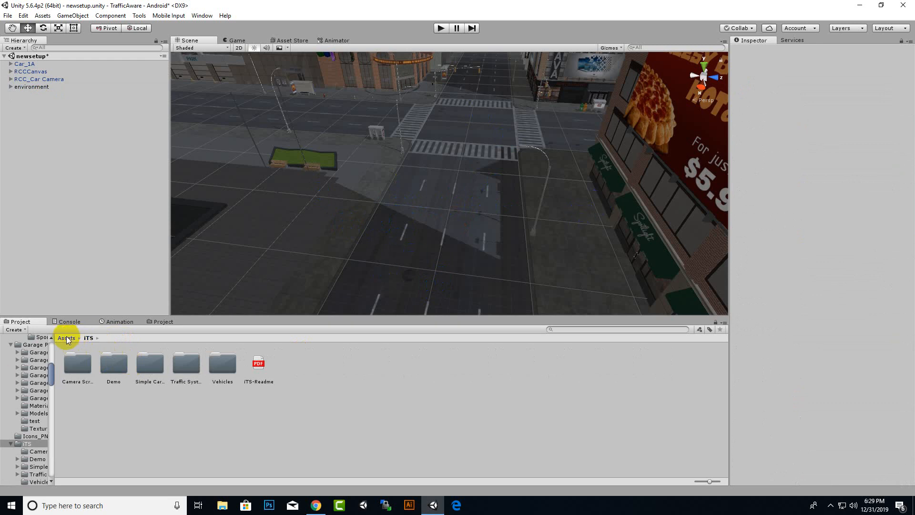
{"action": "left_click", "coordinate": [67, 338]}
{"action": "right_click_drag", "start_coordinate": [333, 266], "coordinate": [451, 180]}
{"action": "middle_click_drag", "start_coordinate": [447, 191], "coordinate": [427, 167]}
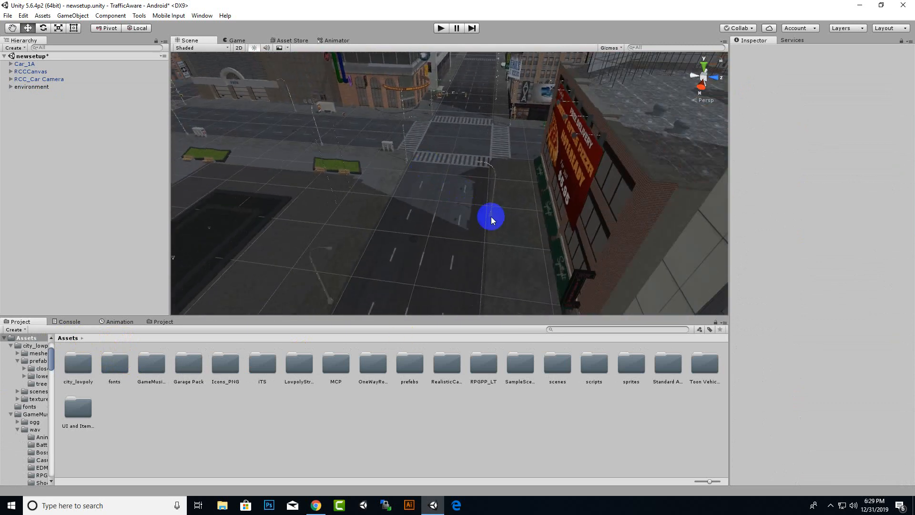
{"action": "scroll", "coordinate": [490, 216], "scroll_direction": "up", "scroll_amount": 3}
{"action": "middle_click_drag", "start_coordinate": [445, 141], "coordinate": [472, 145]}
{"action": "scroll", "coordinate": [466, 157], "scroll_direction": "up", "scroll_amount": 3}
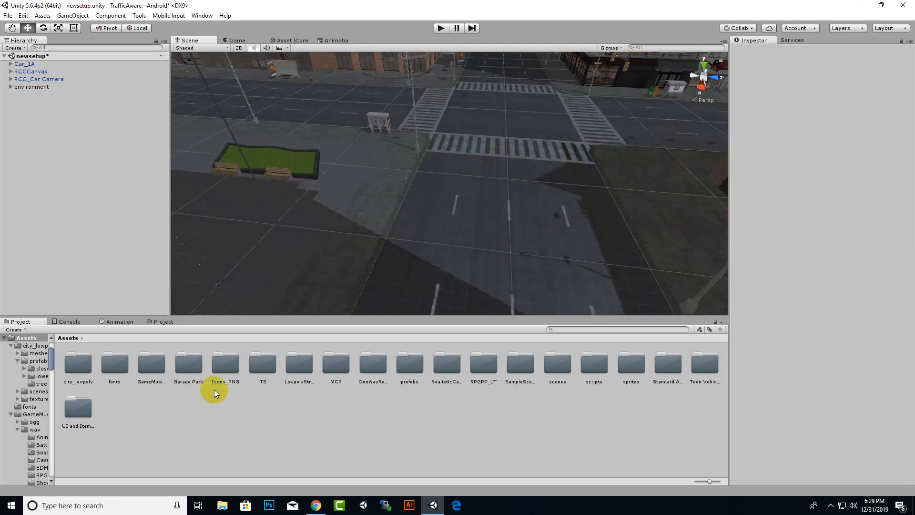
Add an empty iTS Simple Vehicle to the scene to start the Car Rig wizard
{"action": "left_click", "coordinate": [73, 15]}
{"action": "mouse_move", "coordinate": [152, 263]}
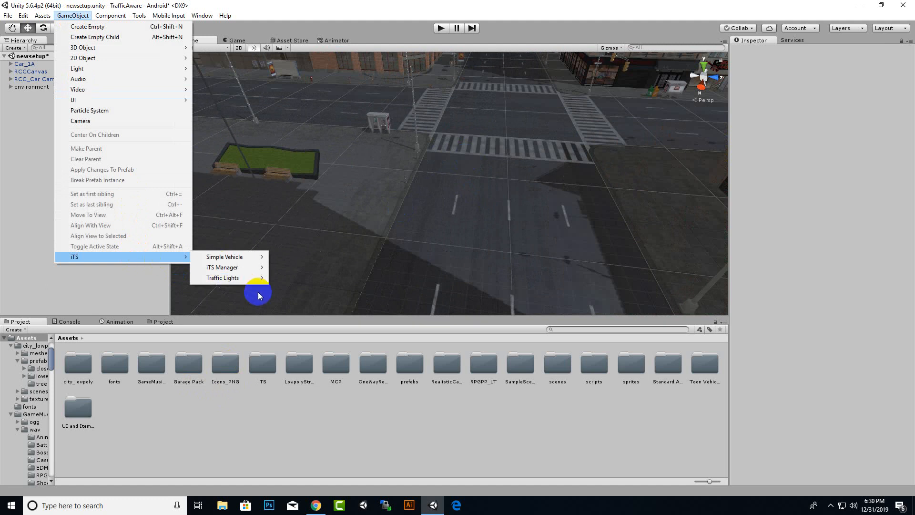
{"action": "mouse_move", "coordinate": [247, 261]}
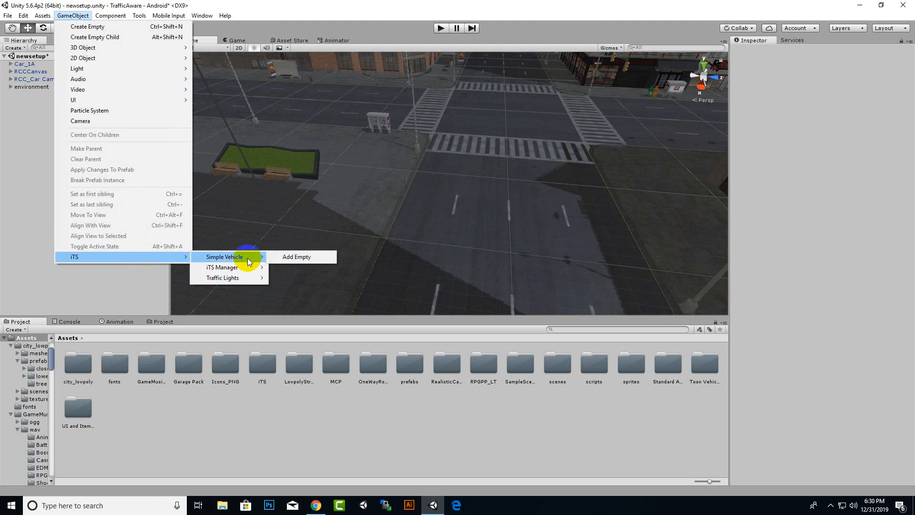
{"action": "left_click", "coordinate": [287, 261]}
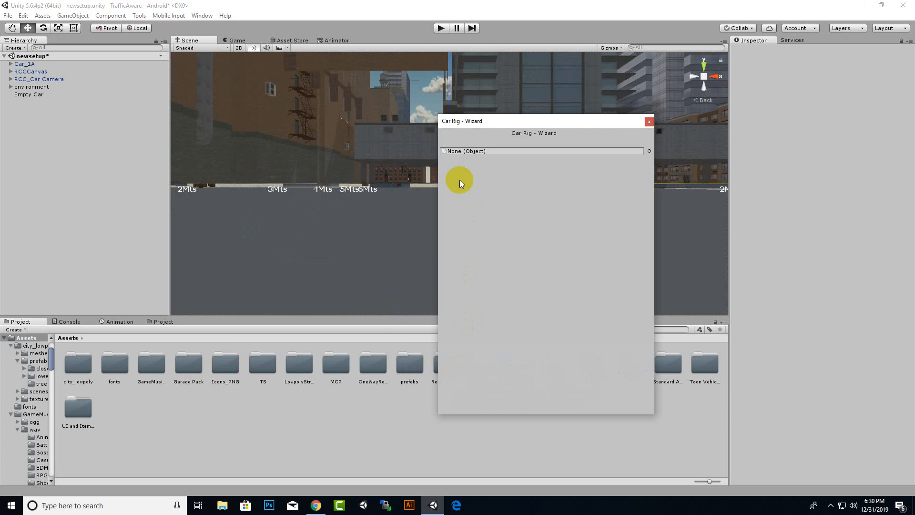
Assign the Car_1A prefab from Toon Vehicles > Prefabs > Cars as the Car Rig wizard's object
{"action": "left_click_drag", "start_coordinate": [501, 124], "coordinate": [112, 122]}
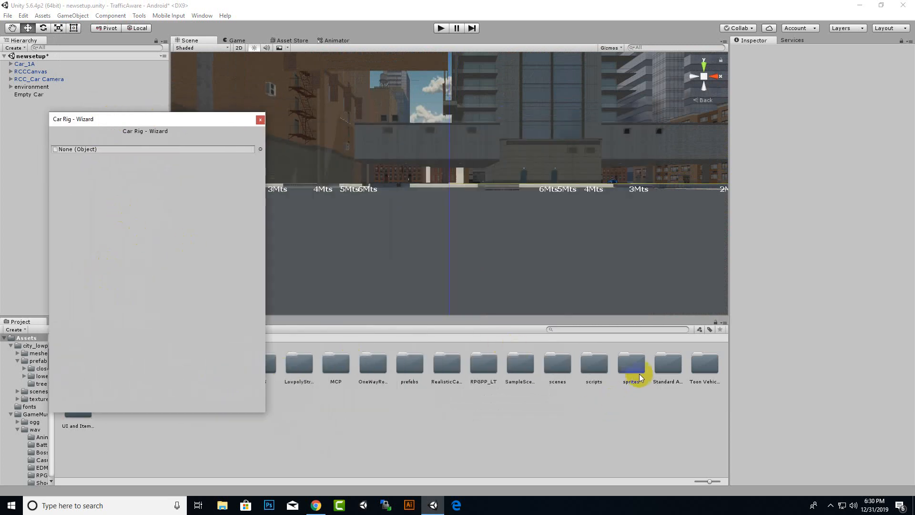
{"action": "double_click", "coordinate": [693, 371]}
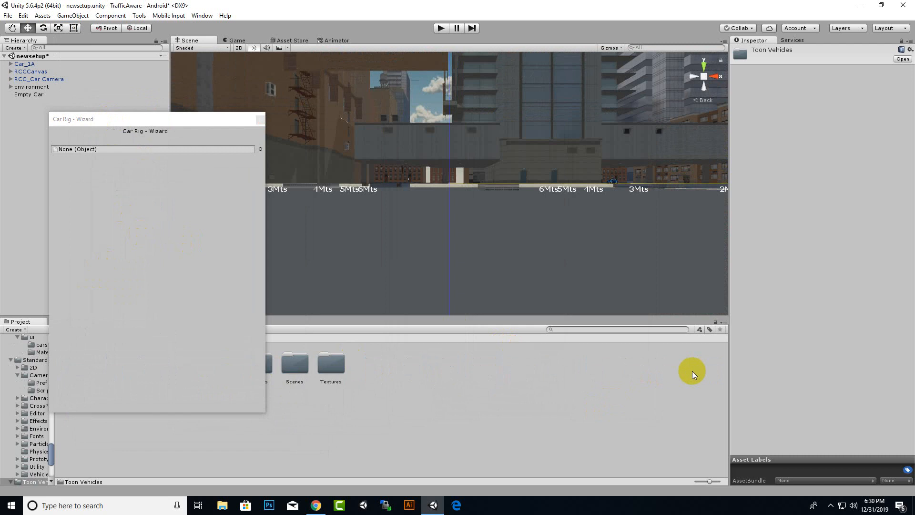
{"action": "left_click_drag", "start_coordinate": [194, 119], "coordinate": [480, 143]}
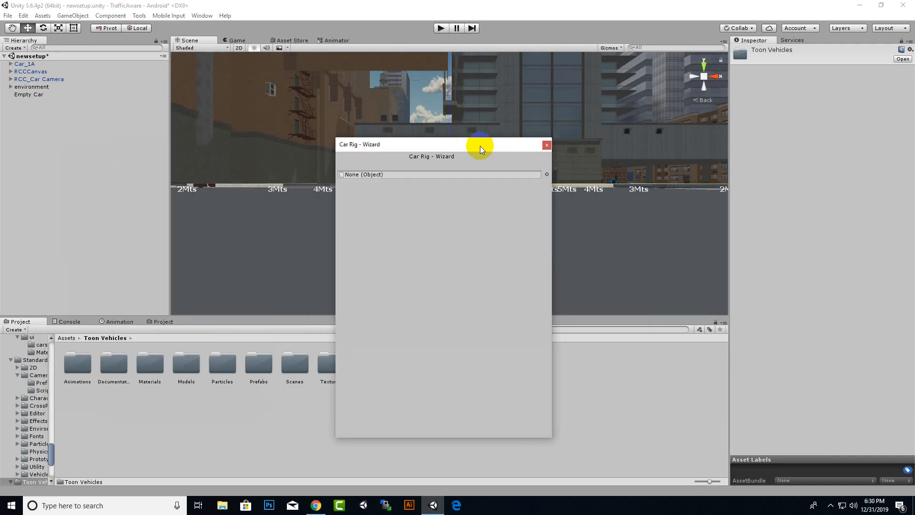
{"action": "double_click", "coordinate": [274, 369]}
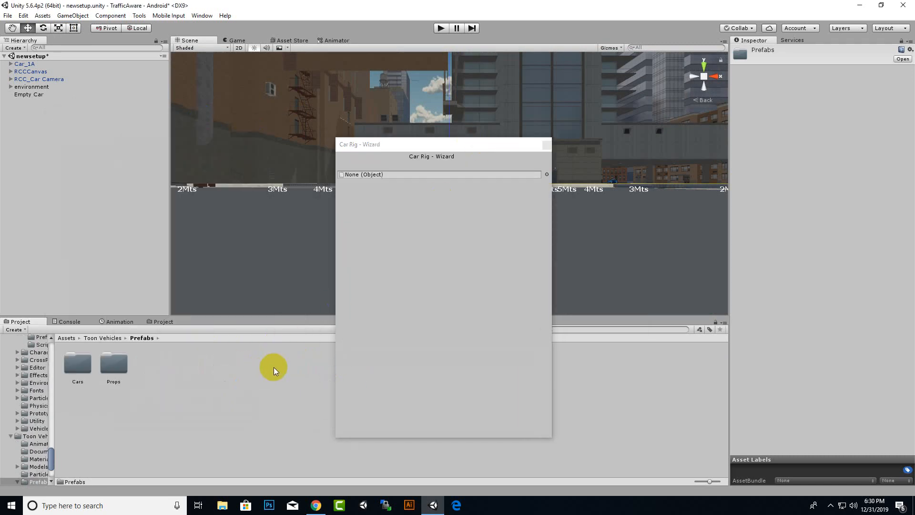
{"action": "double_click", "coordinate": [85, 366]}
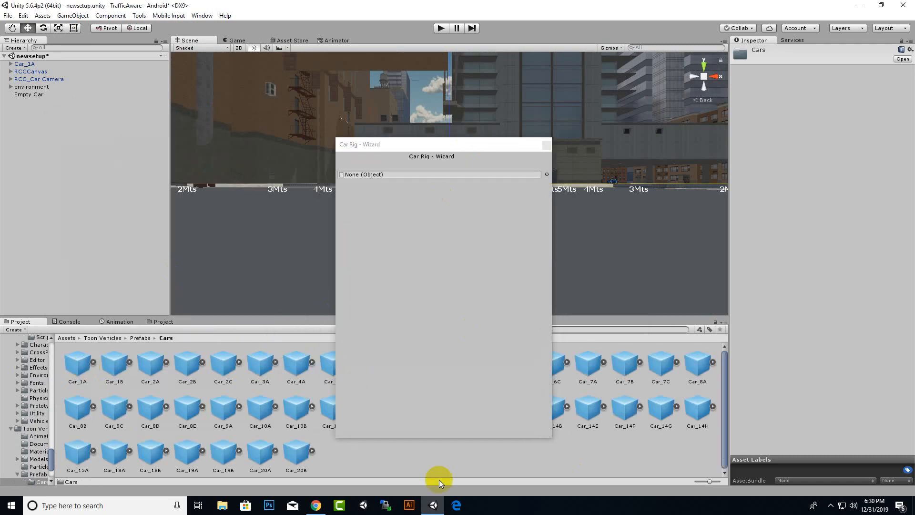
{"action": "left_click_drag", "start_coordinate": [398, 143], "coordinate": [349, 143]}
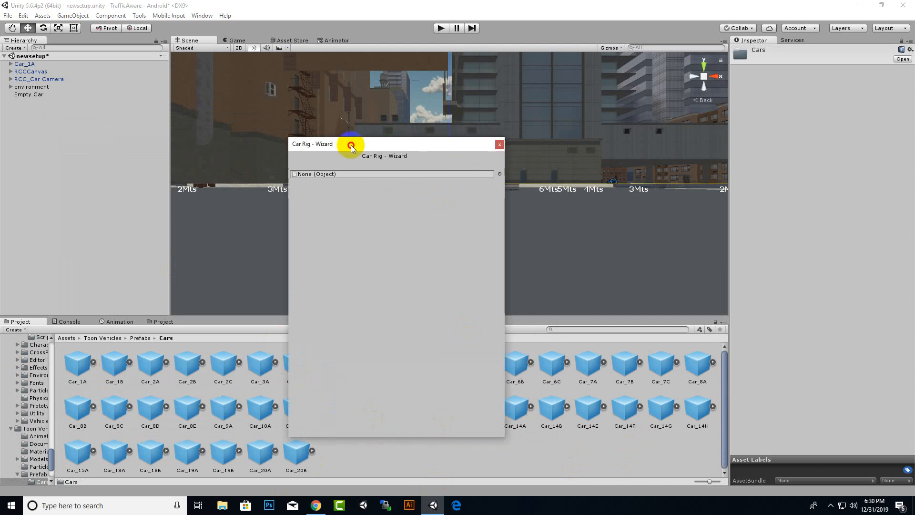
{"action": "left_click_drag", "start_coordinate": [79, 365], "coordinate": [358, 178]}
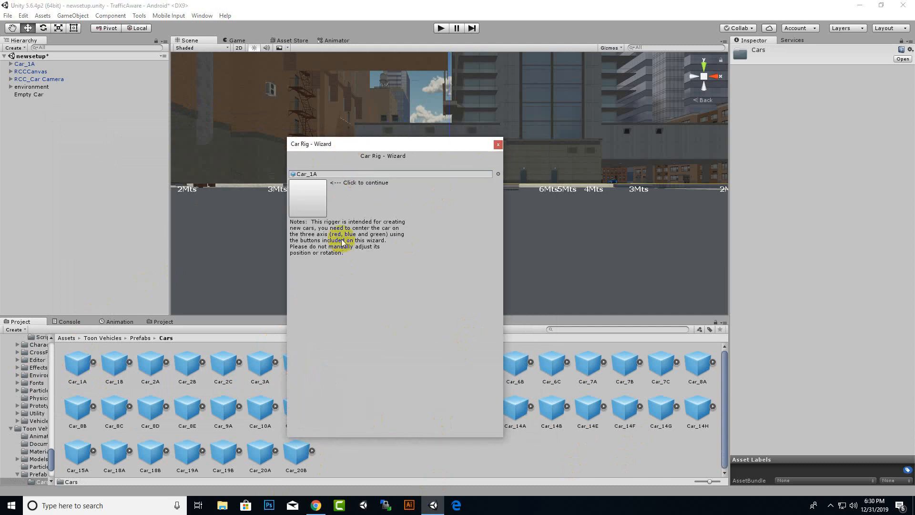
Continue the Car Rig wizard to its position and rotation stage and show the whole car in the scene
{"action": "left_click", "coordinate": [308, 205]}
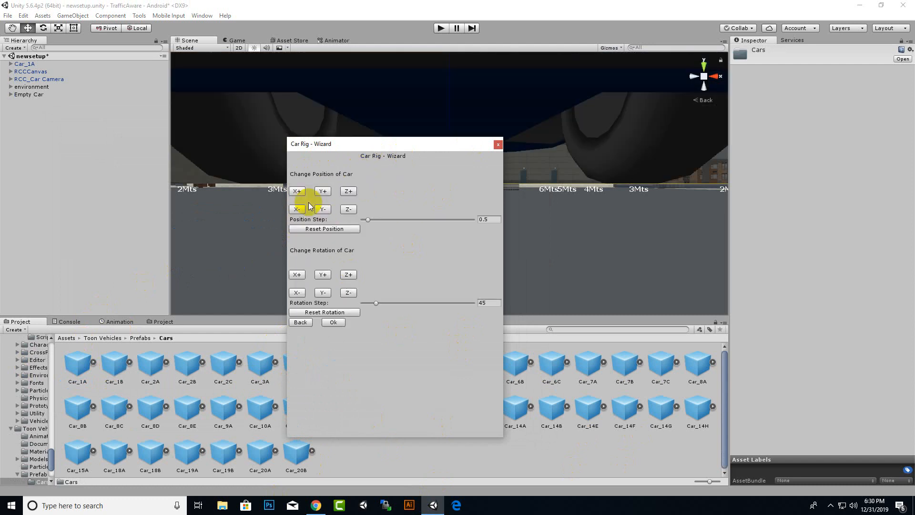
{"action": "left_click_drag", "start_coordinate": [398, 147], "coordinate": [430, 191]}
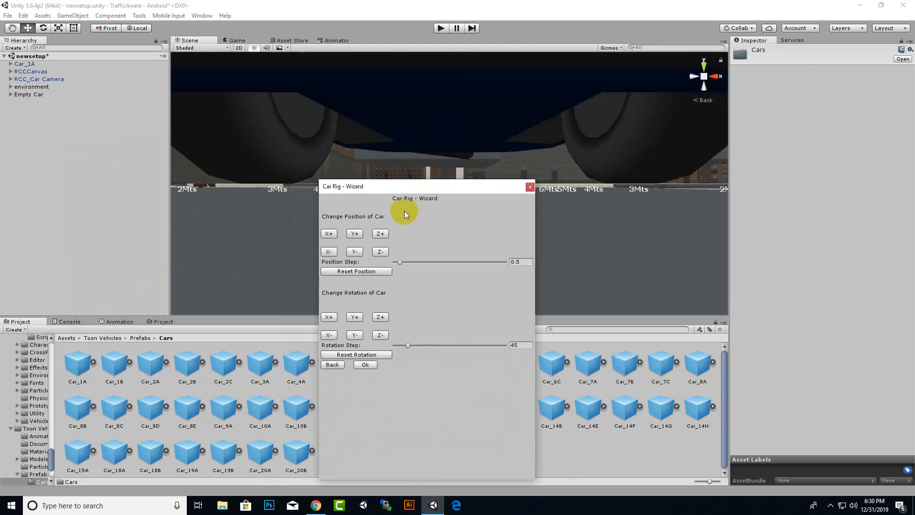
{"action": "scroll", "coordinate": [578, 241], "scroll_direction": "down", "scroll_amount": 12}
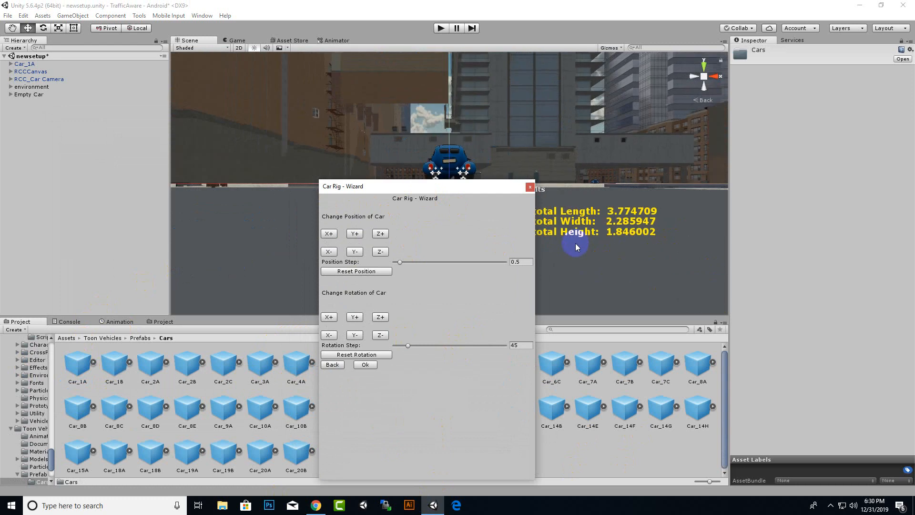
Check the car's orientation against the direction arrow and accept its position and rotation in the Car Rig wizard
{"action": "left_click_drag", "start_coordinate": [629, 173], "coordinate": [751, 138], "text": "alt"}
{"action": "left_click", "coordinate": [496, 208], "text": "alt"}
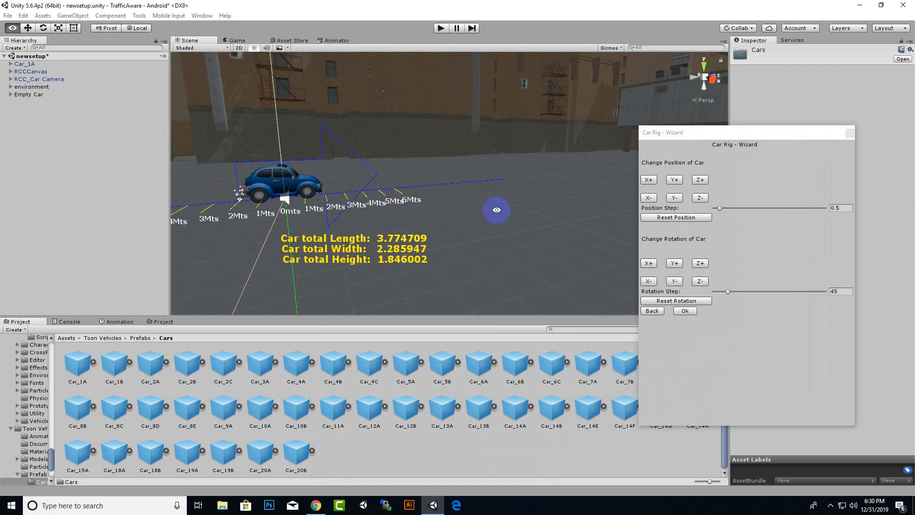
{"action": "middle_click_drag", "start_coordinate": [426, 251], "coordinate": [494, 221]}
{"action": "scroll", "coordinate": [493, 221], "scroll_direction": "down", "scroll_amount": 8}
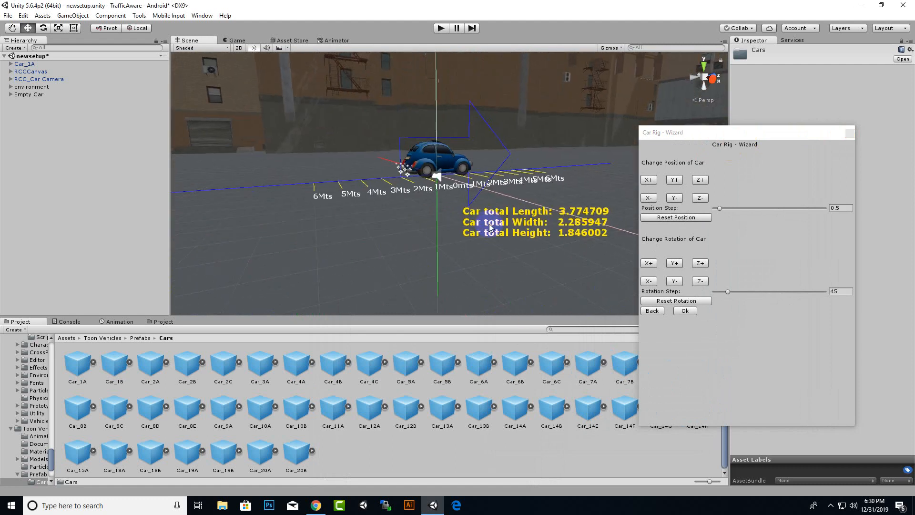
{"action": "scroll", "coordinate": [496, 220], "scroll_direction": "up", "scroll_amount": 5}
{"action": "left_click_drag", "start_coordinate": [496, 220], "coordinate": [334, 227], "text": "alt"}
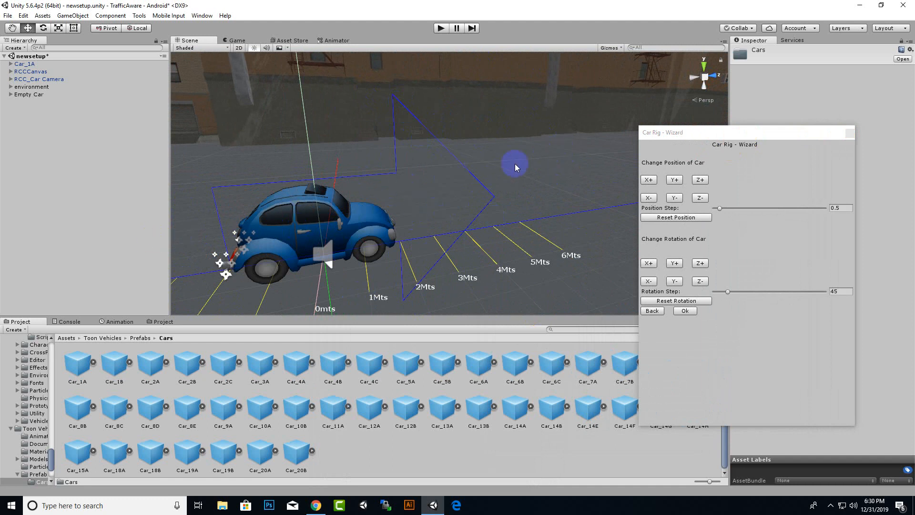
{"action": "scroll", "coordinate": [514, 164], "scroll_direction": "down", "scroll_amount": 4}
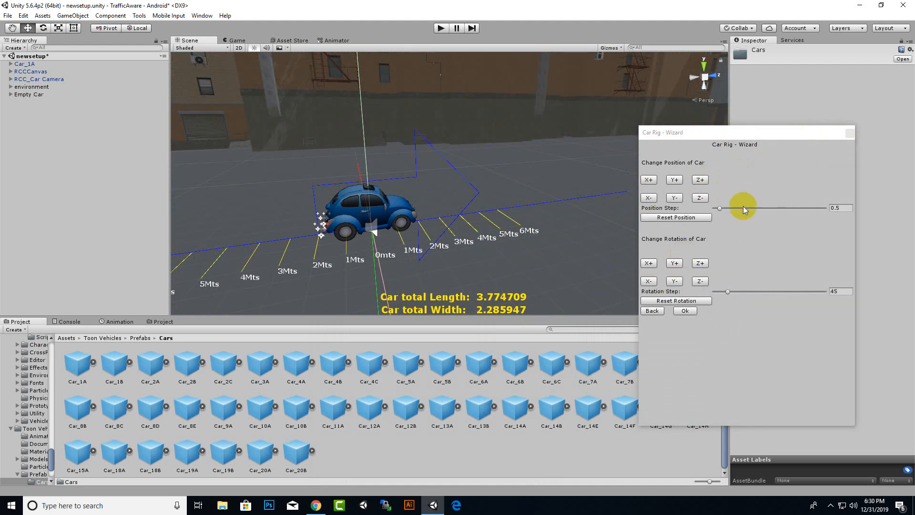
{"action": "mouse_move", "coordinate": [533, 195]}
{"action": "left_mouse_down", "text": "alt"}
{"action": "mouse_move", "coordinate": [570, 198]}
{"action": "mouse_move", "coordinate": [516, 199]}
{"action": "left_mouse_up", "text": "alt"}
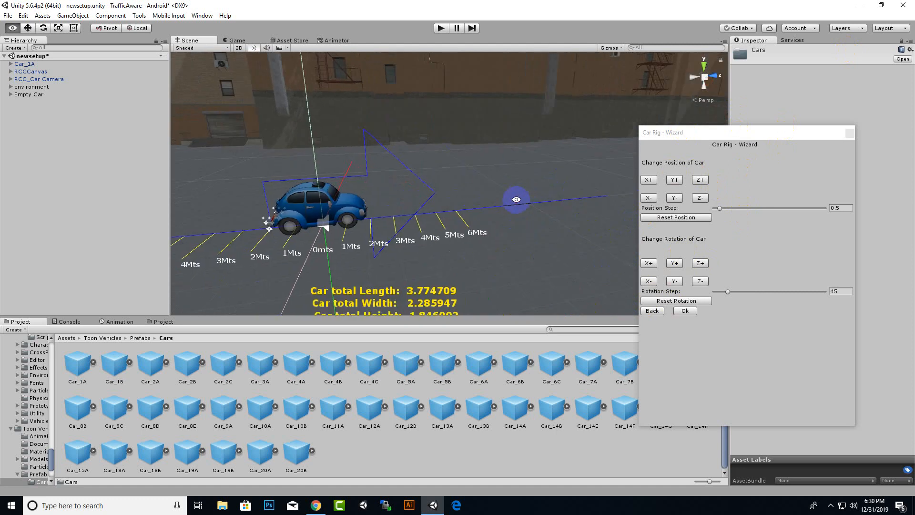
{"action": "left_click", "coordinate": [686, 310]}
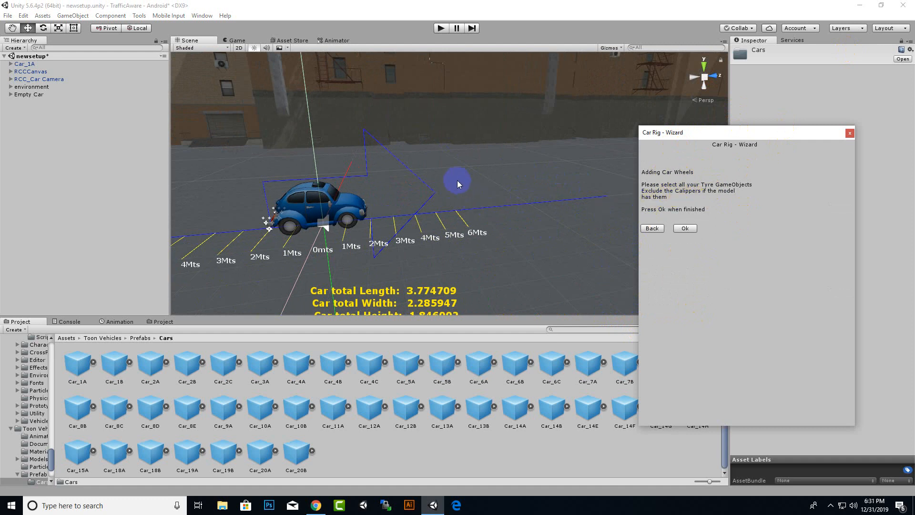
Assign the four wheels, Wheel_1A_F.L, Wheel_1A_F.R, Wheel_1A_R.L and Wheel_1A_R.R, as the car's tyre objects in the wizard
{"action": "middle_click_drag", "start_coordinate": [456, 180], "coordinate": [487, 170]}
{"action": "scroll", "coordinate": [444, 200], "scroll_direction": "up", "scroll_amount": 3}
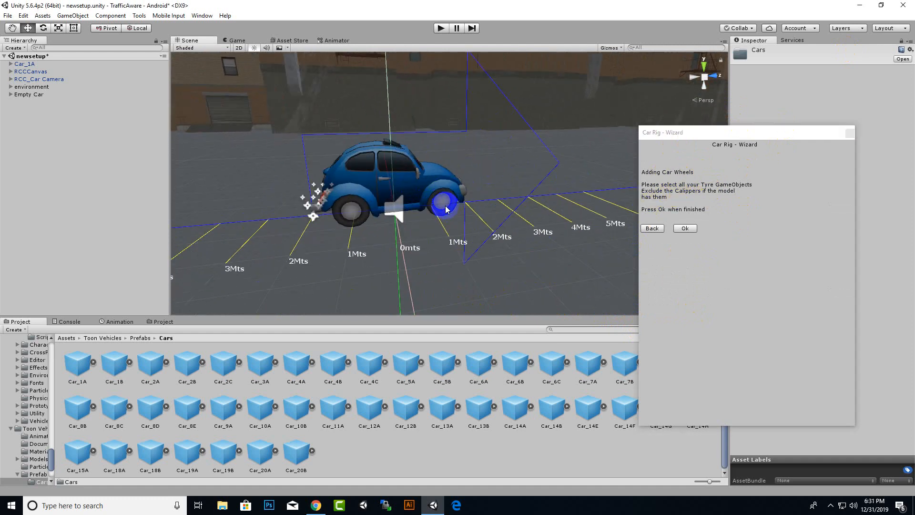
{"action": "left_click", "coordinate": [445, 212]}
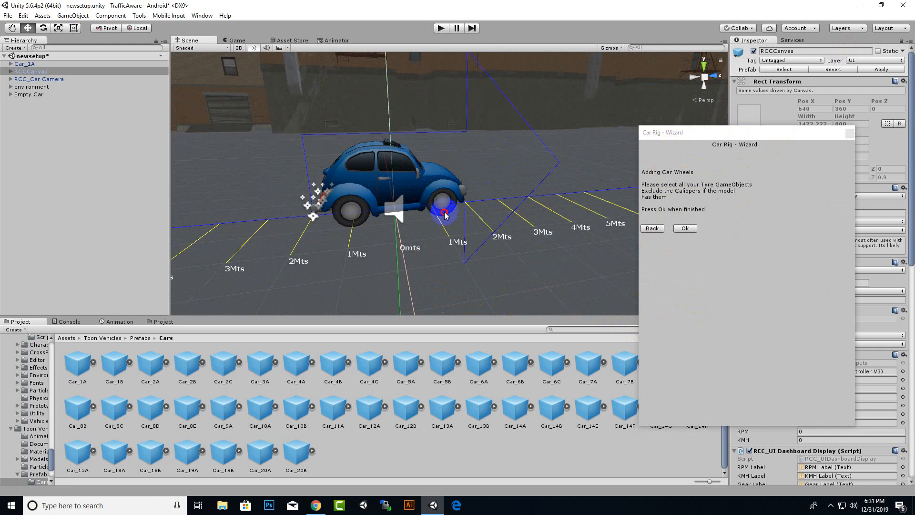
{"action": "left_click", "coordinate": [23, 64]}
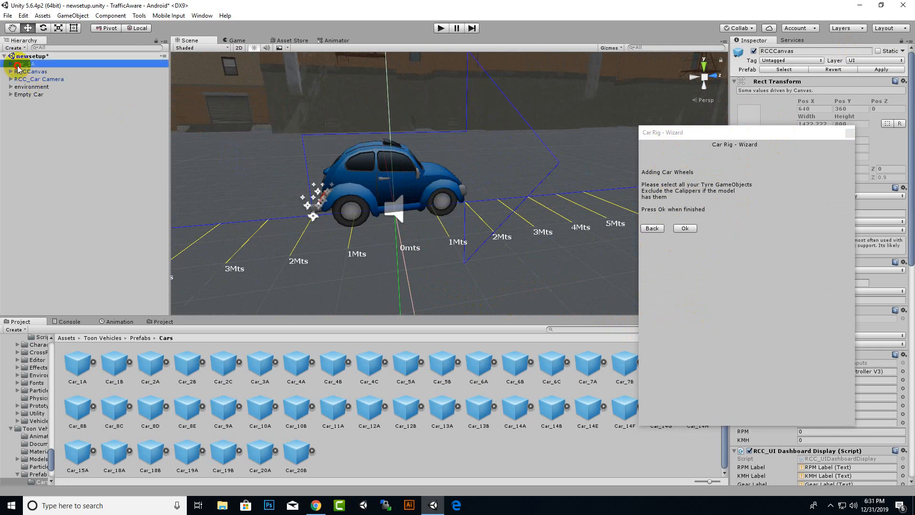
{"action": "left_click", "coordinate": [354, 191]}
{"action": "left_click", "coordinate": [351, 226]}
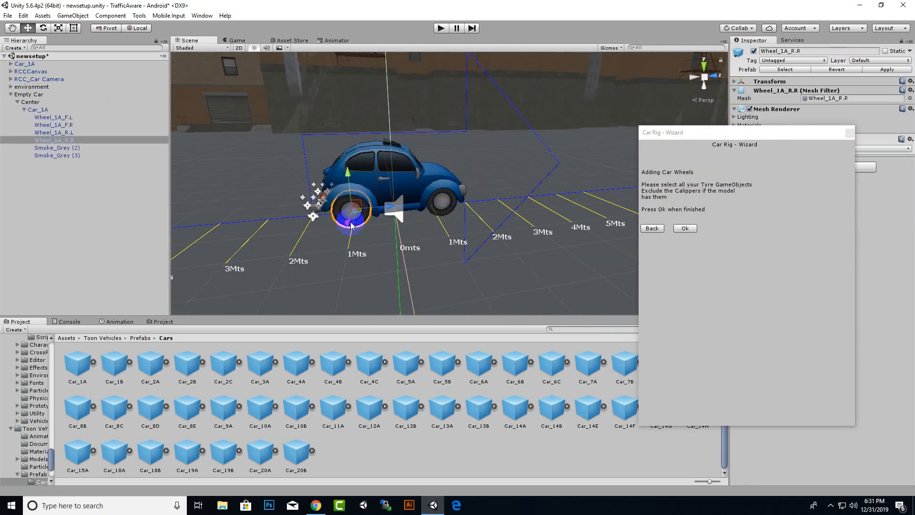
{"action": "left_click", "coordinate": [66, 118], "text": "shift"}
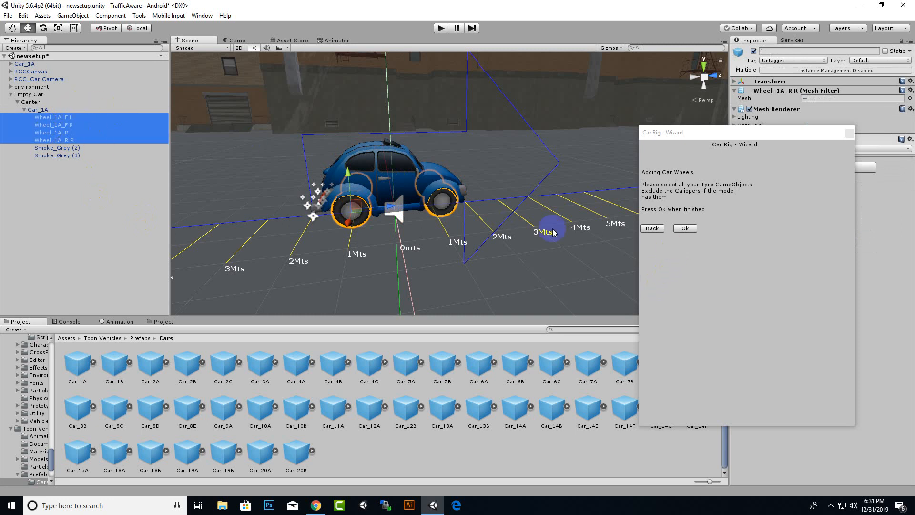
{"action": "left_click", "coordinate": [686, 229]}
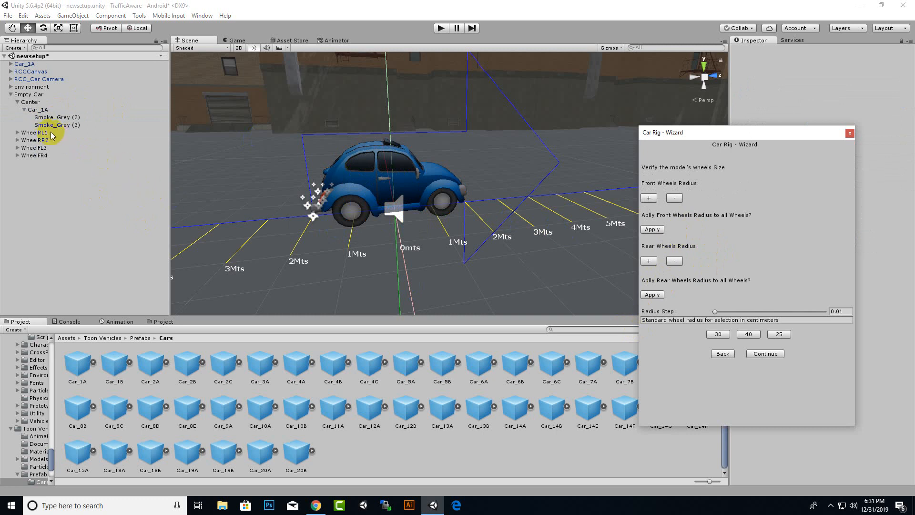
Check the WheelRL1 collider against its tyre and accept the wheel sizes to reach the wizard's collider stage
{"action": "left_click", "coordinate": [17, 132]}
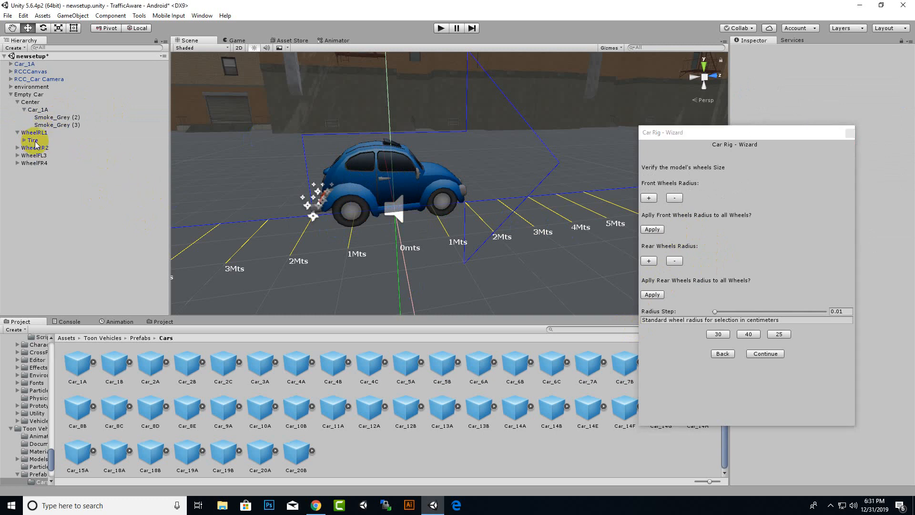
{"action": "left_click", "coordinate": [34, 140]}
{"action": "left_click", "coordinate": [37, 133]}
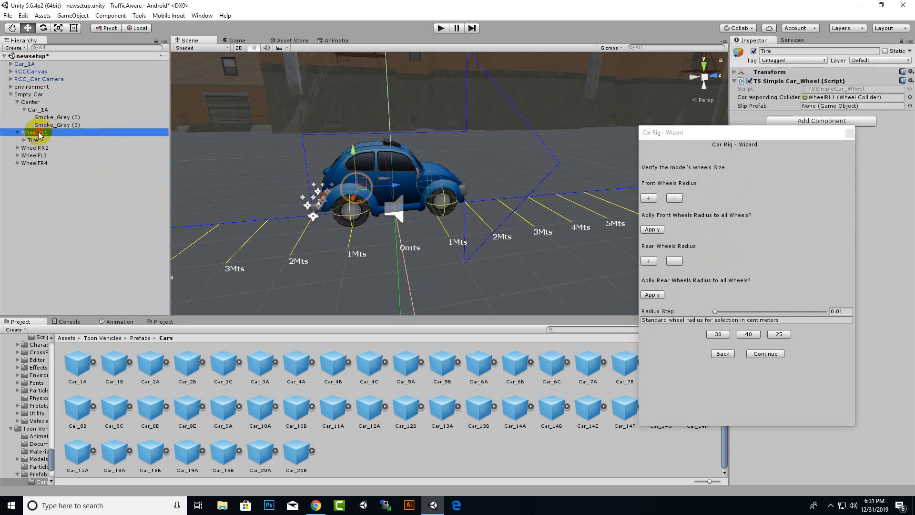
{"action": "scroll", "coordinate": [389, 224], "scroll_direction": "up", "scroll_amount": 8}
{"action": "scroll", "coordinate": [387, 220], "scroll_direction": "up", "scroll_amount": 3}
{"action": "scroll", "coordinate": [408, 240], "scroll_direction": "down", "scroll_amount": 8}
{"action": "left_click_drag", "start_coordinate": [370, 272], "coordinate": [400, 263], "text": "alt"}
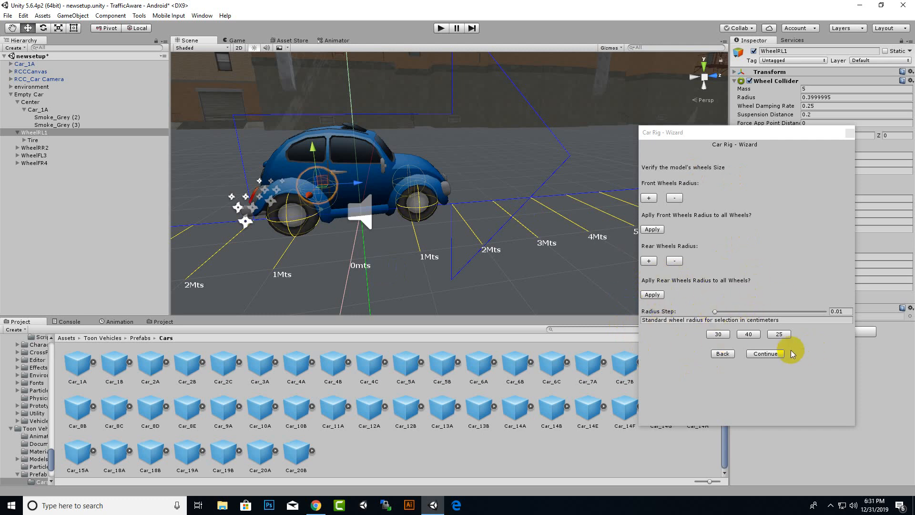
{"action": "left_click", "coordinate": [766, 354]}
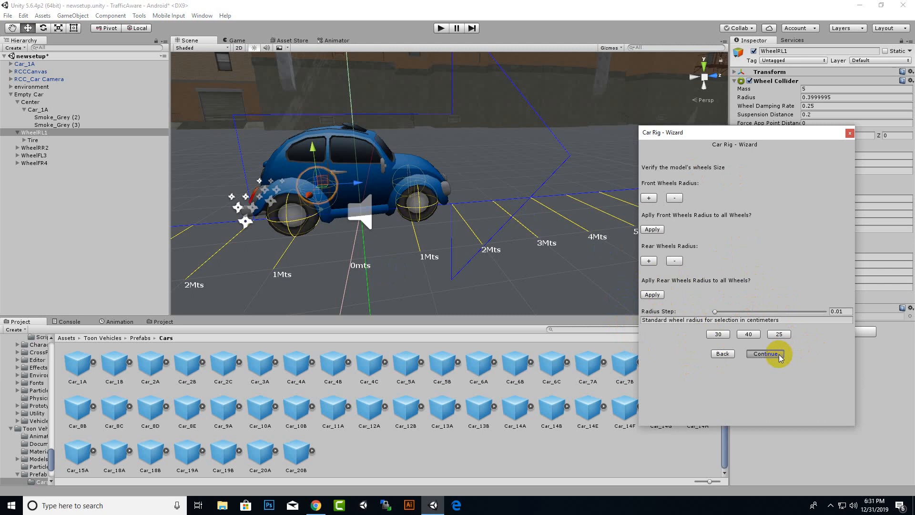
{"action": "left_click", "coordinate": [779, 356]}
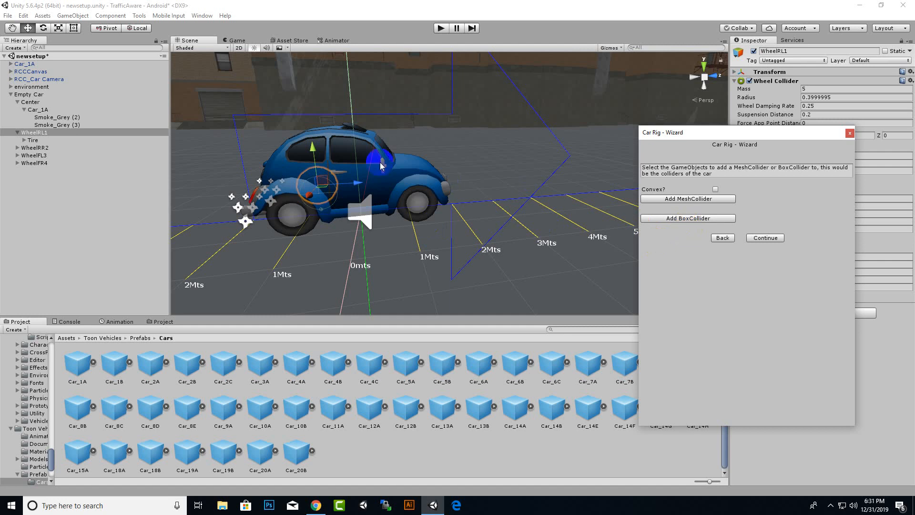
Add a BoxCollider to the Car_1A body mesh with the wizard
{"action": "left_click", "coordinate": [408, 173]}
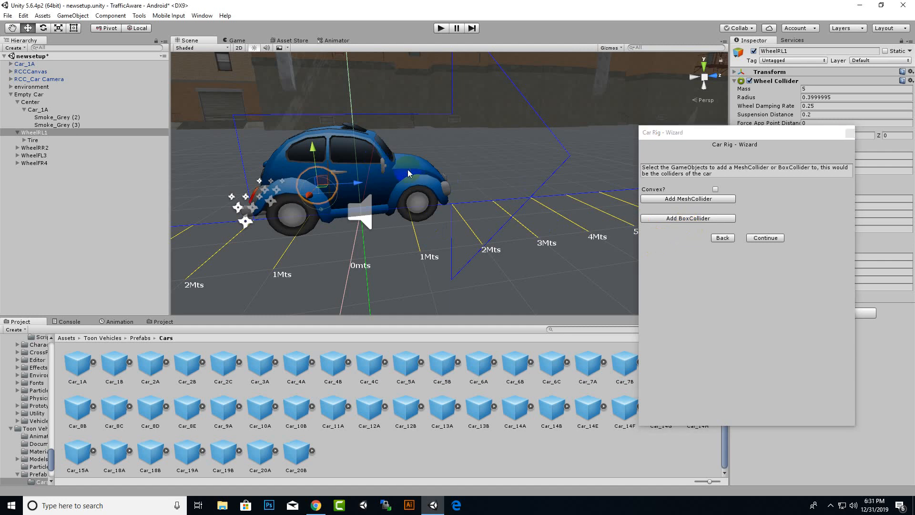
{"action": "left_click", "coordinate": [408, 174]}
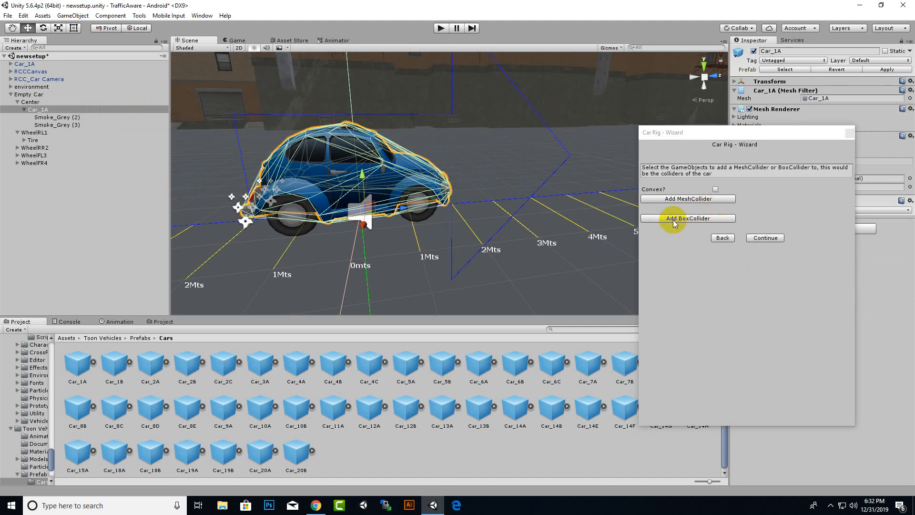
{"action": "left_click", "coordinate": [698, 219]}
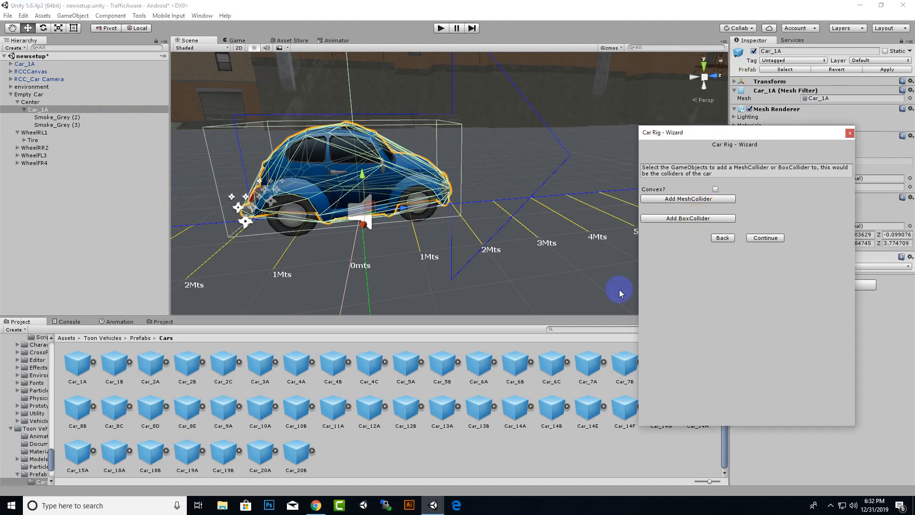
Lower the upper face of Car_1A's box collider in the scene so its height is about 0.87
{"action": "left_click_drag", "start_coordinate": [558, 209], "coordinate": [507, 245], "text": "alt"}
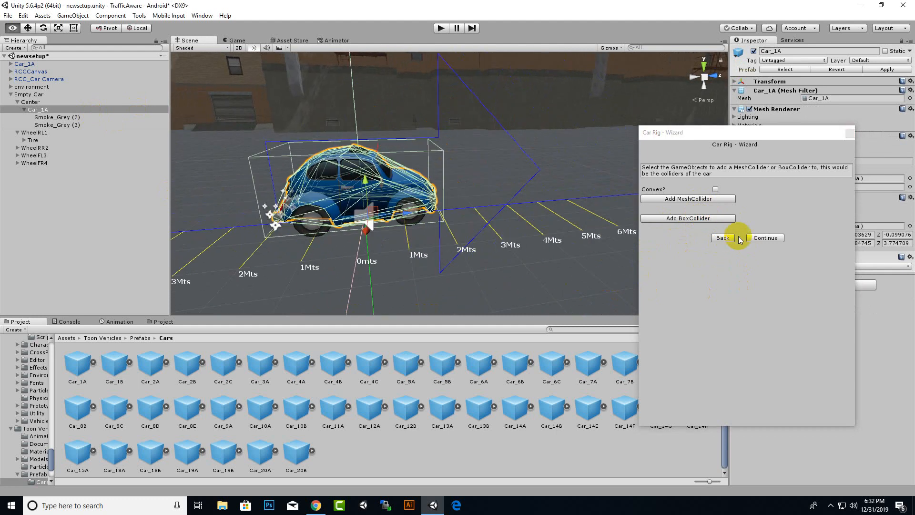
{"action": "left_click_drag", "start_coordinate": [684, 132], "coordinate": [601, 65]}
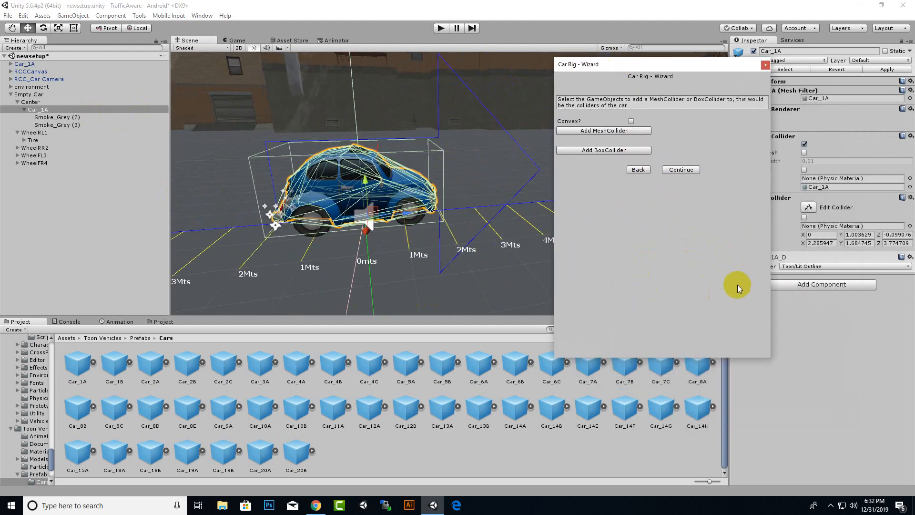
{"action": "left_click_drag", "start_coordinate": [699, 61], "coordinate": [657, 65]}
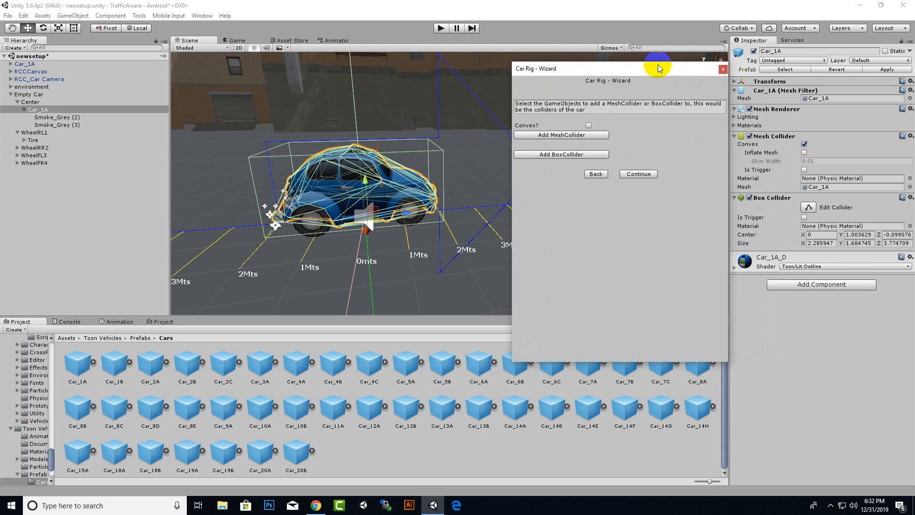
{"action": "left_click", "coordinate": [805, 207]}
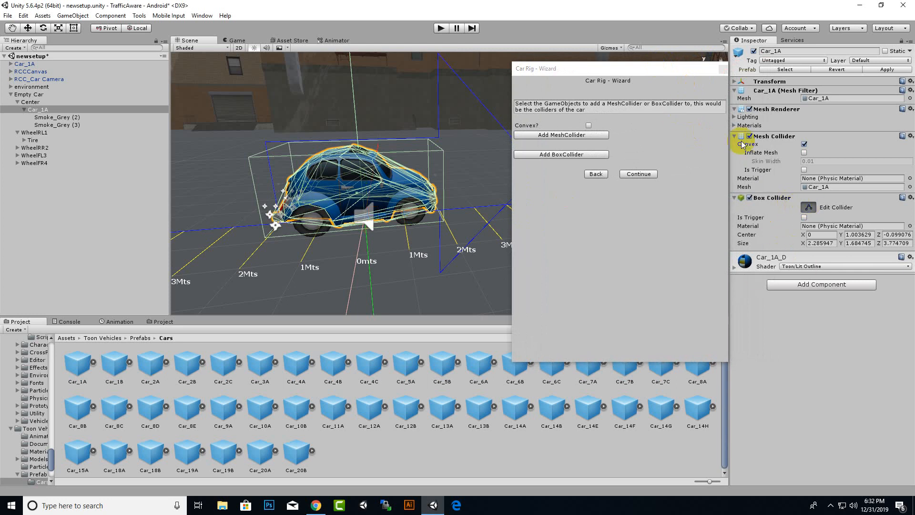
{"action": "left_click_drag", "start_coordinate": [358, 149], "coordinate": [359, 172]}
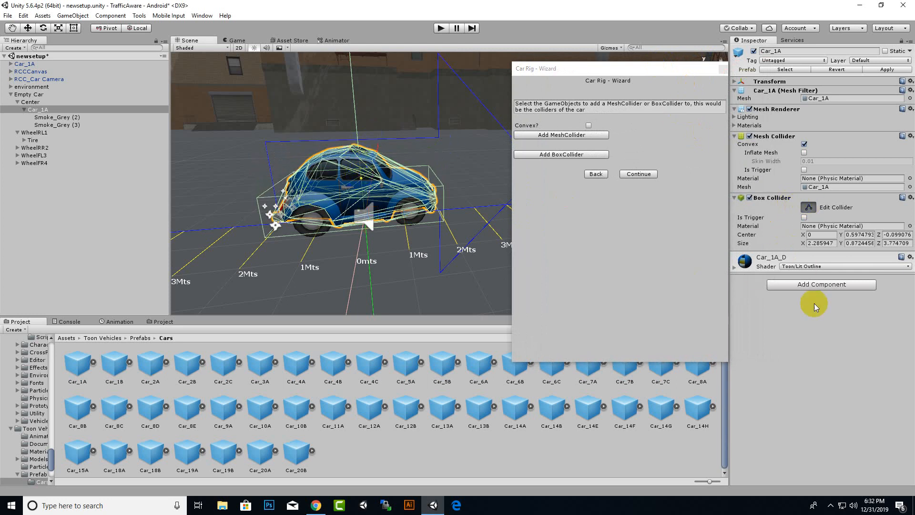
Set the box collider's centre Y to 1.14 and continue the wizard to the brake lights stage
{"action": "left_click", "coordinate": [841, 235]}
{"action": "type", "text": "1.14"}
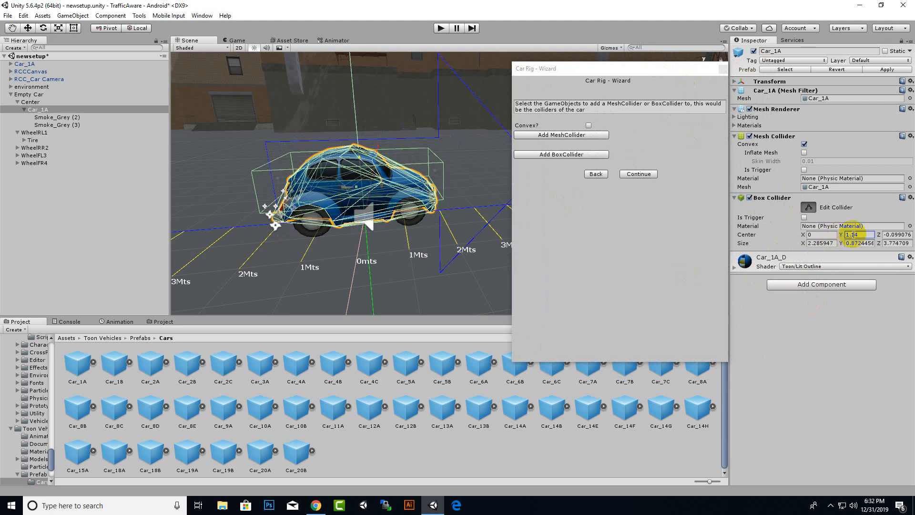
{"action": "mouse_move", "coordinate": [409, 221]}
{"action": "right_mouse_down"}
{"action": "mouse_move", "coordinate": [435, 233]}
{"action": "mouse_move", "coordinate": [402, 248]}
{"action": "mouse_move", "coordinate": [435, 246]}
{"action": "mouse_move", "coordinate": [438, 227]}
{"action": "mouse_move", "coordinate": [457, 249]}
{"action": "mouse_move", "coordinate": [411, 231]}
{"action": "mouse_move", "coordinate": [414, 225]}
{"action": "right_mouse_up"}
{"action": "left_click", "coordinate": [639, 174]}
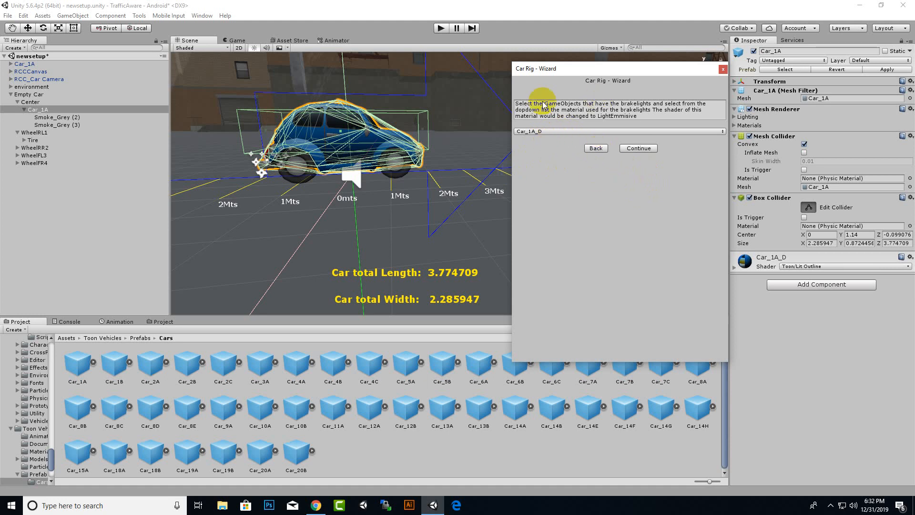
Try to use both Smoke_Grey objects, and Smoke_Grey (3) alone, as the brake-light objects with the Car_1A_D material
{"action": "left_click_drag", "start_coordinate": [352, 157], "coordinate": [423, 239], "text": "alt"}
{"action": "scroll", "coordinate": [424, 240], "scroll_direction": "down", "scroll_amount": 2}
{"action": "middle_click_drag", "start_coordinate": [433, 241], "coordinate": [392, 237]}
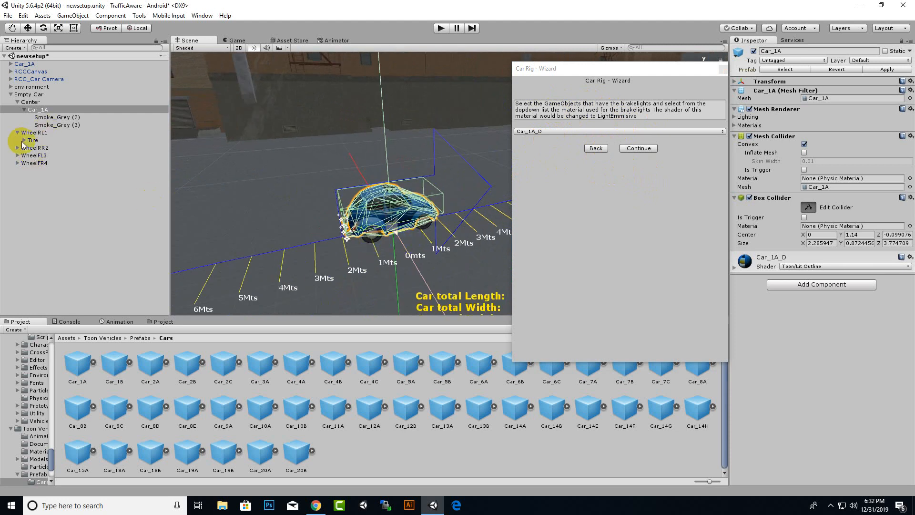
{"action": "left_click", "coordinate": [46, 117]}
{"action": "scroll", "coordinate": [387, 242], "scroll_direction": "up", "scroll_amount": 3}
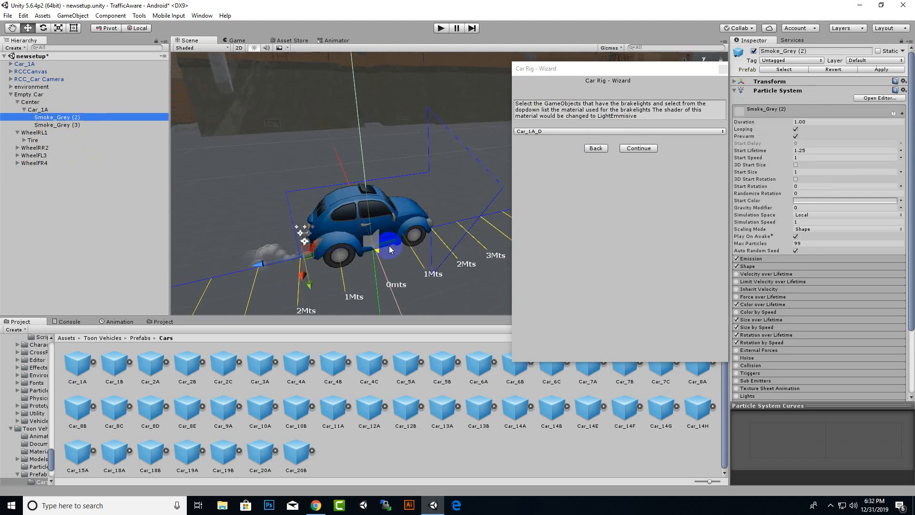
{"action": "left_click_drag", "start_coordinate": [291, 251], "coordinate": [382, 233], "text": "alt"}
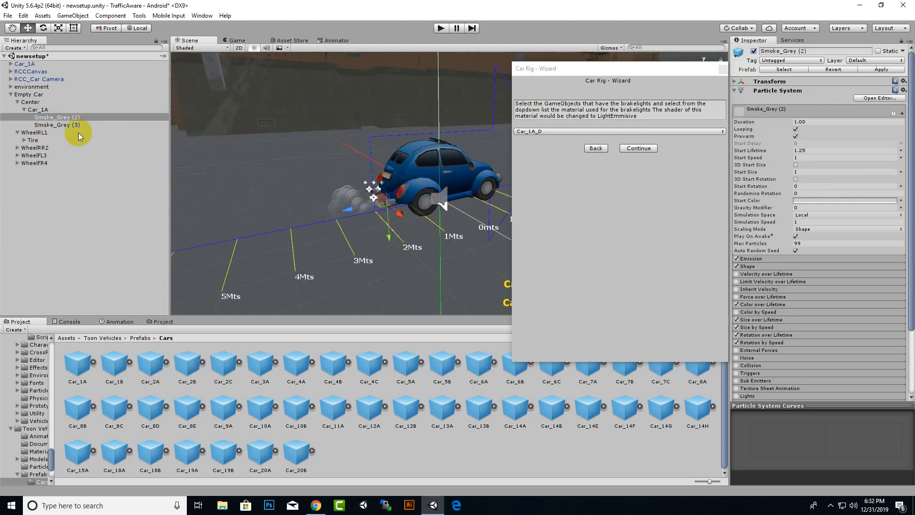
{"action": "left_click", "coordinate": [65, 125], "text": "shift"}
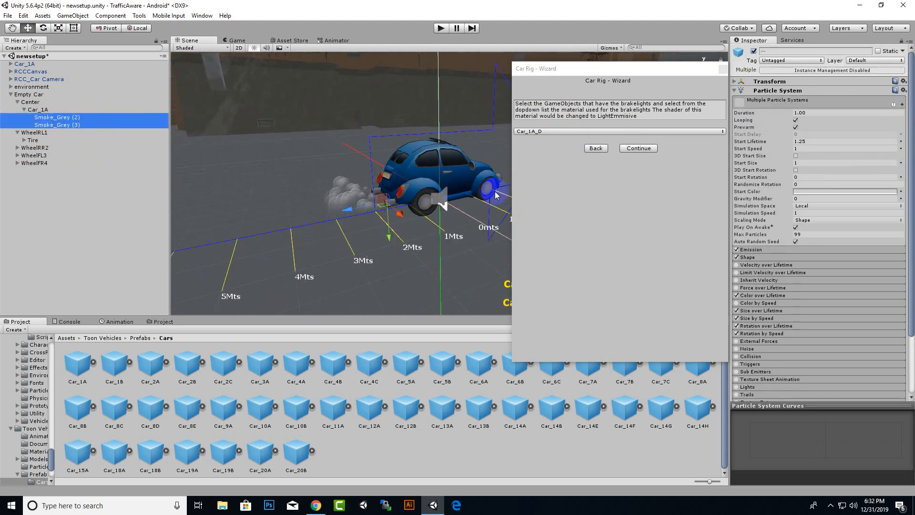
{"action": "left_click", "coordinate": [638, 148]}
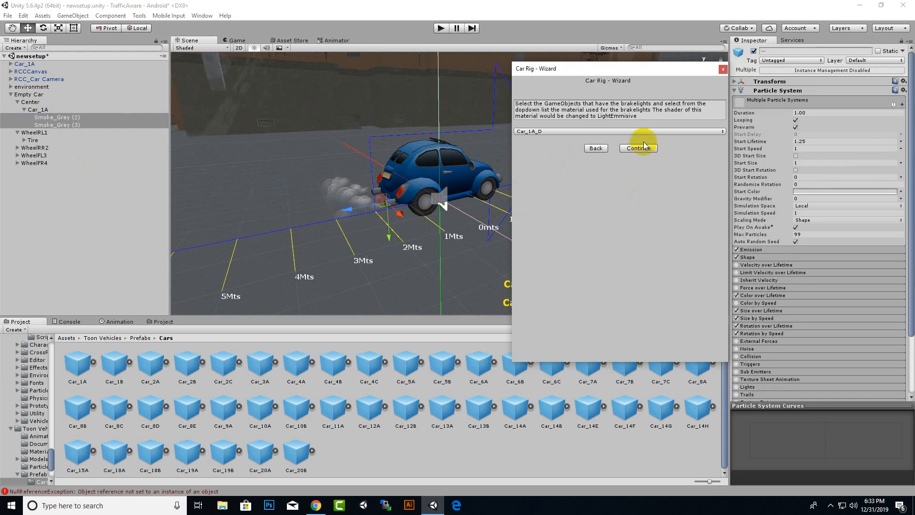
{"action": "left_click", "coordinate": [50, 122]}
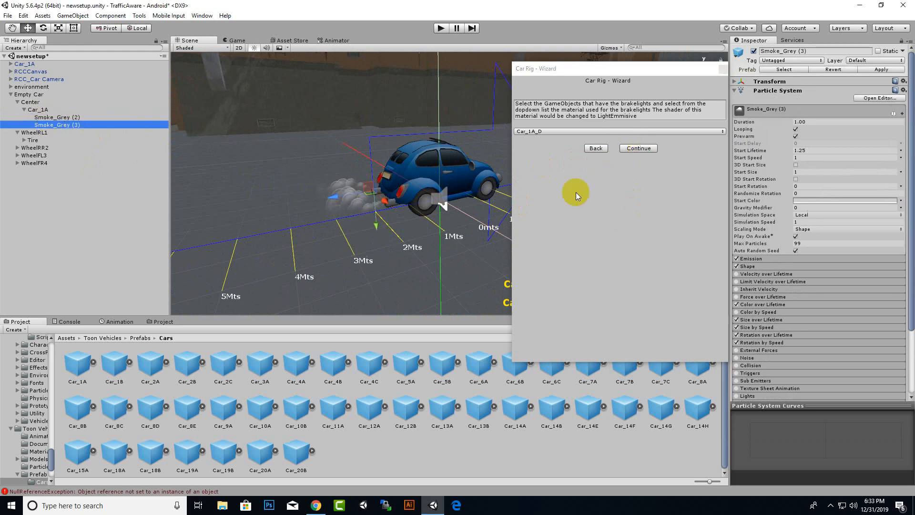
{"action": "left_click", "coordinate": [628, 150]}
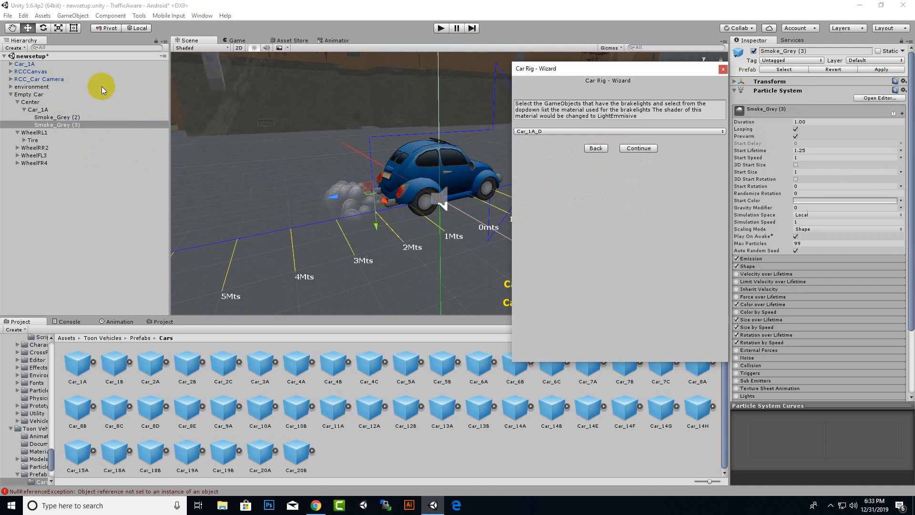
Use the Car_1A body mesh as the brake-light object with the Car_1A_D material and continue to the prefab naming stage
{"action": "left_click", "coordinate": [32, 110]}
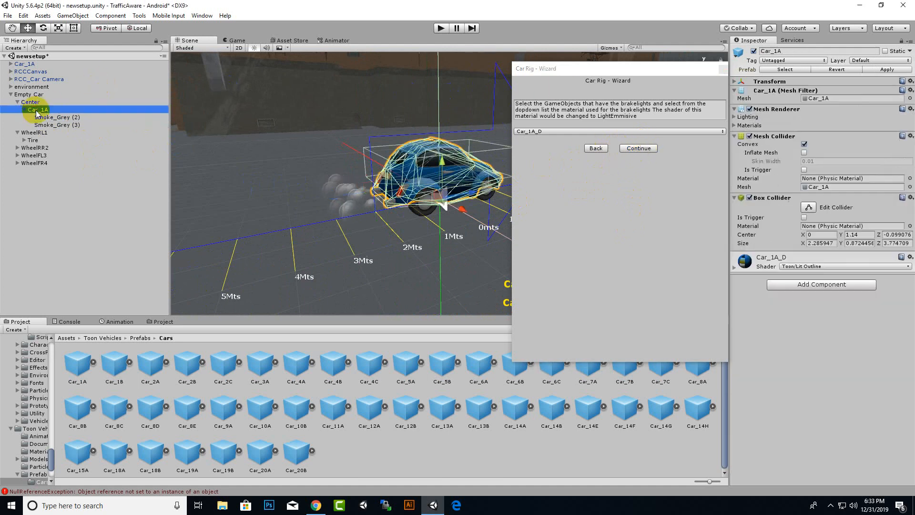
{"action": "left_click", "coordinate": [638, 148]}
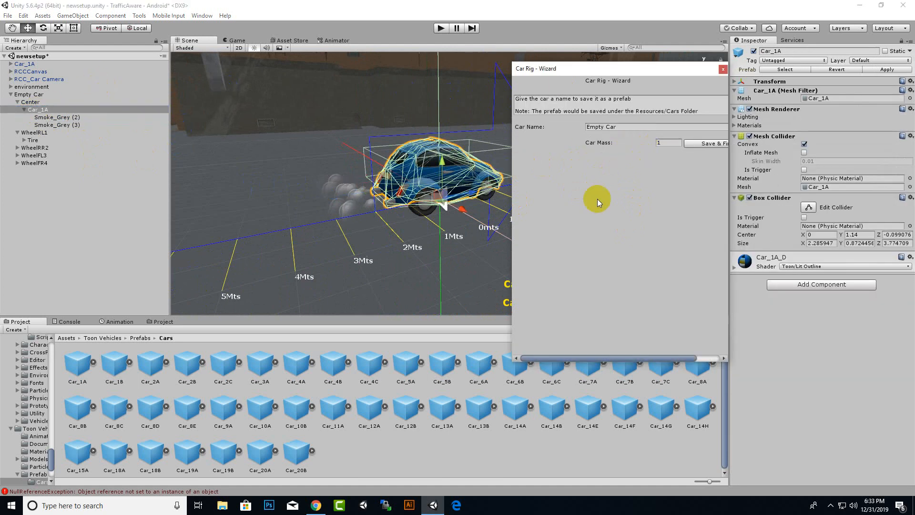
Name the rigged car Car1ABlue, set its mass to 1500, and save it as a prefab to finish the wizard
{"action": "left_click", "coordinate": [638, 127]}
{"action": "left_click_drag", "start_coordinate": [642, 125], "coordinate": [568, 124]}
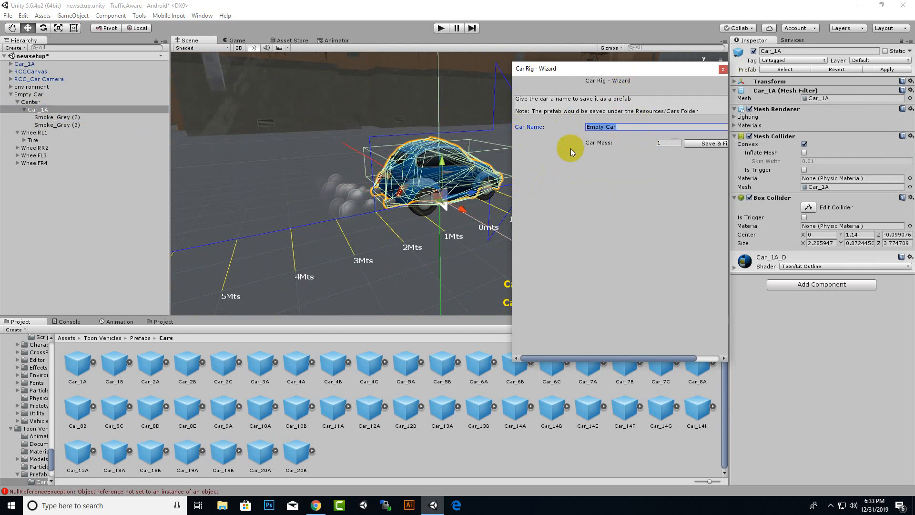
{"action": "type", "text": "Car1ABlue"}
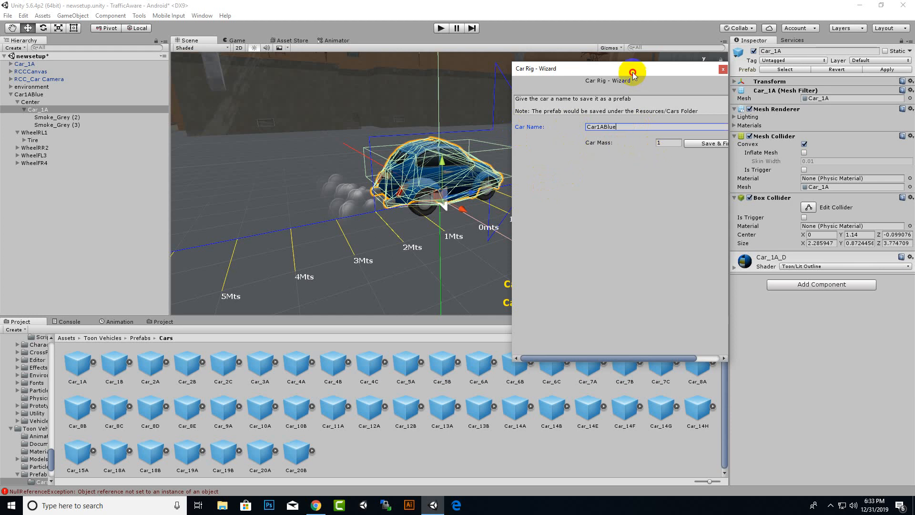
{"action": "left_click_drag", "start_coordinate": [632, 72], "coordinate": [626, 69]}
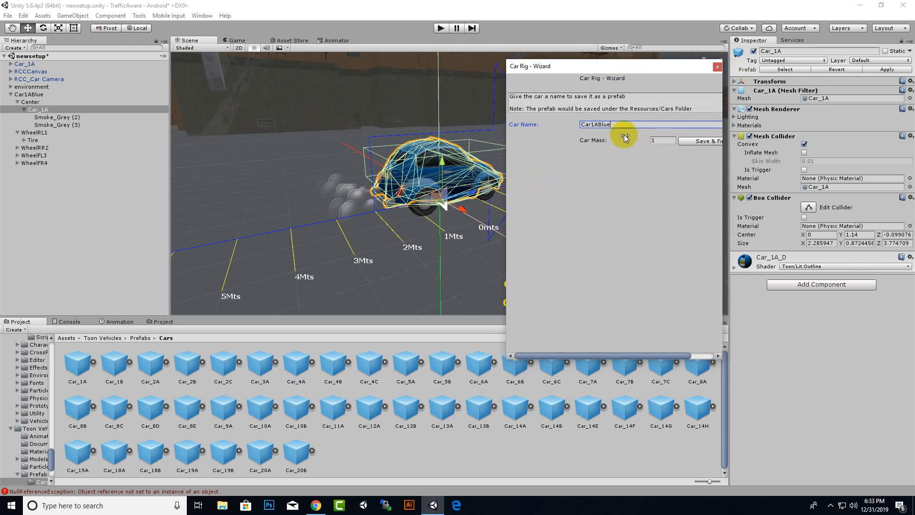
{"action": "left_click", "coordinate": [663, 140]}
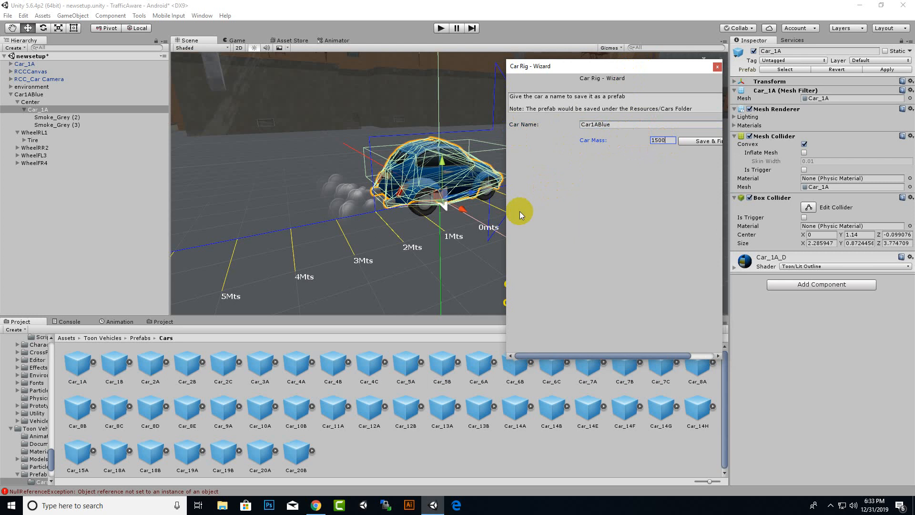
{"action": "left_click", "coordinate": [703, 142]}
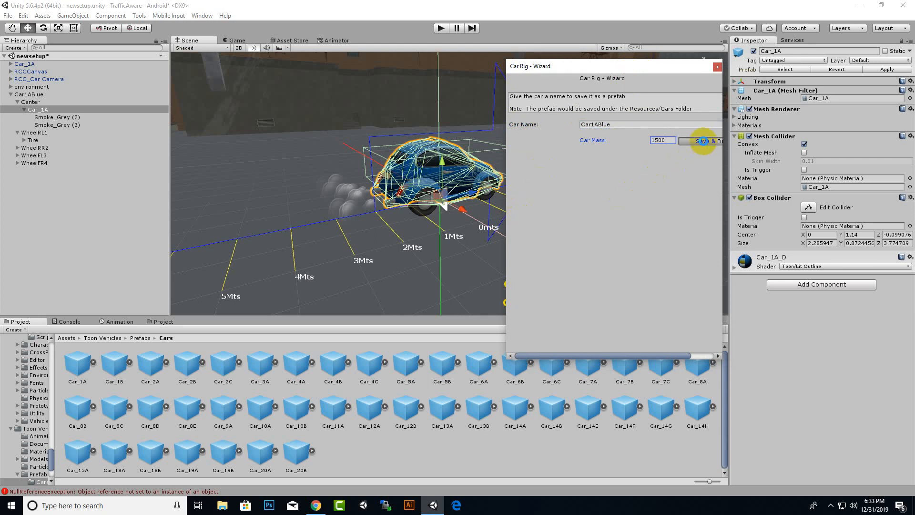
Open the Vehicles folder inside the iTS assets and inspect the saved Car1ABlue prefab
{"action": "middle_click_drag", "start_coordinate": [455, 231], "coordinate": [416, 206]}
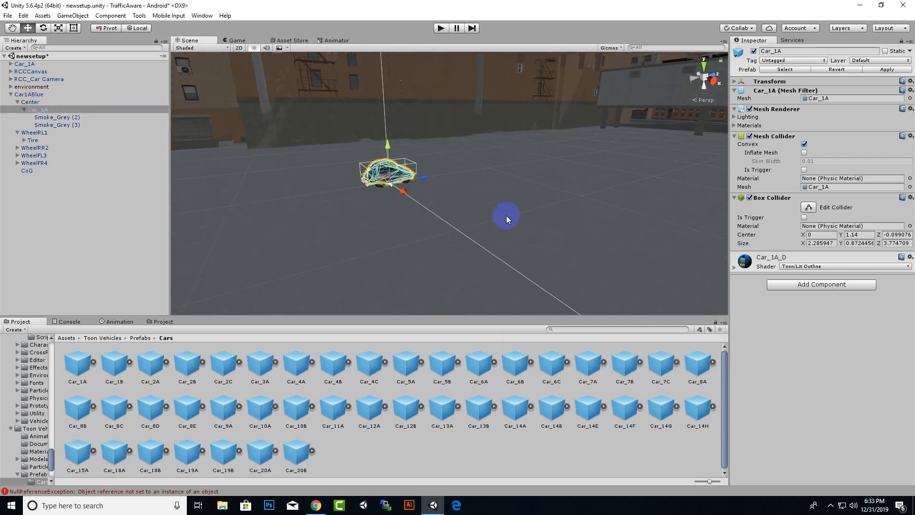
{"action": "left_click", "coordinate": [66, 338]}
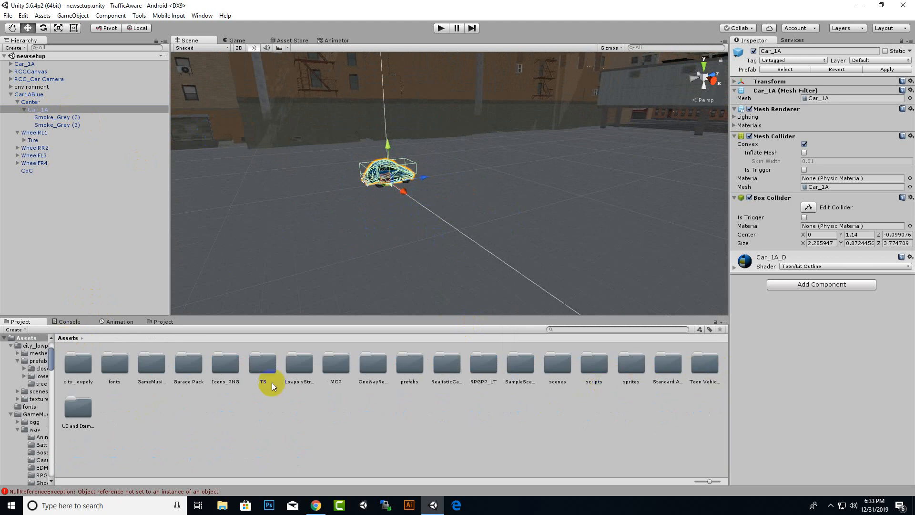
{"action": "left_click", "coordinate": [266, 367]}
{"action": "double_click", "coordinate": [264, 369]}
{"action": "left_click", "coordinate": [220, 369]}
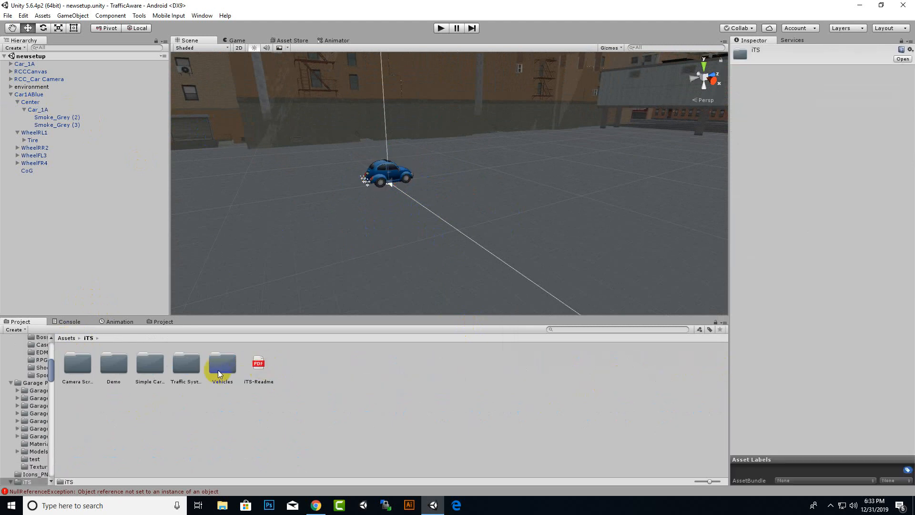
{"action": "double_click", "coordinate": [220, 371]}
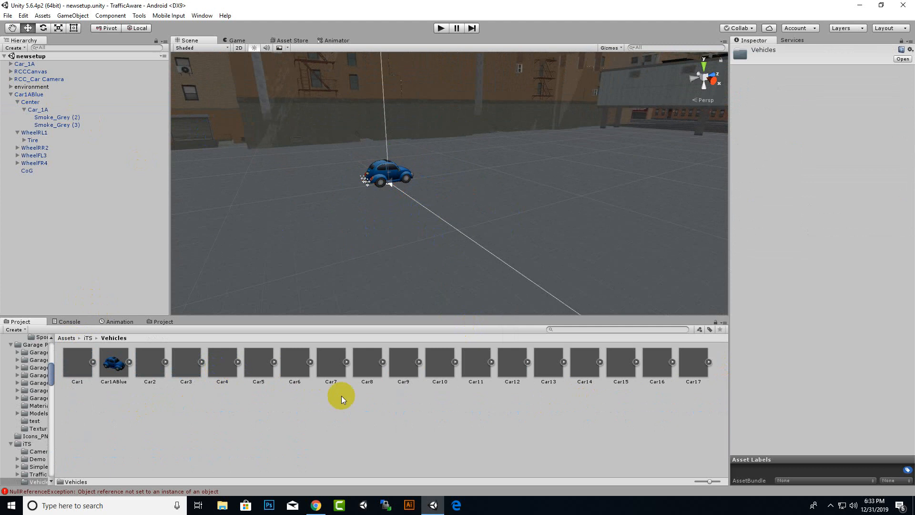
{"action": "left_click", "coordinate": [111, 373]}
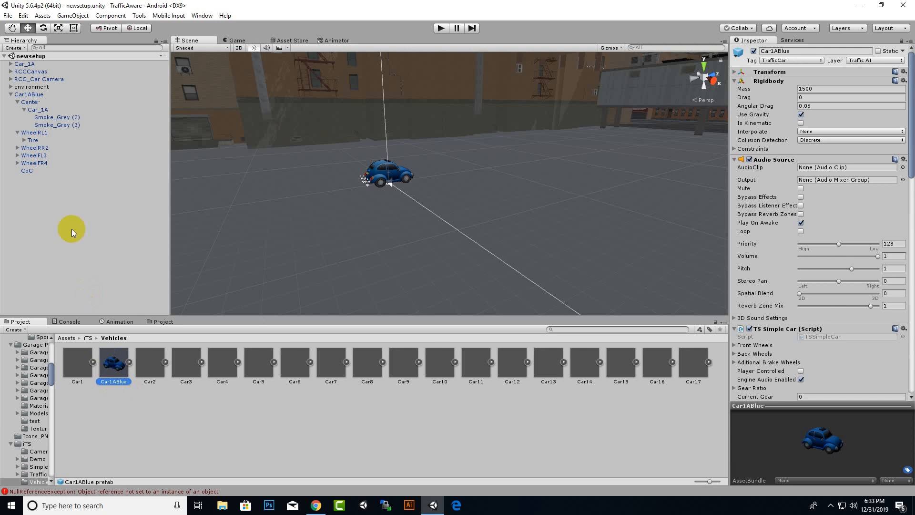
Select the Car1ABlue instance in the scene hierarchy and look at it in the scene
{"action": "left_click", "coordinate": [28, 94]}
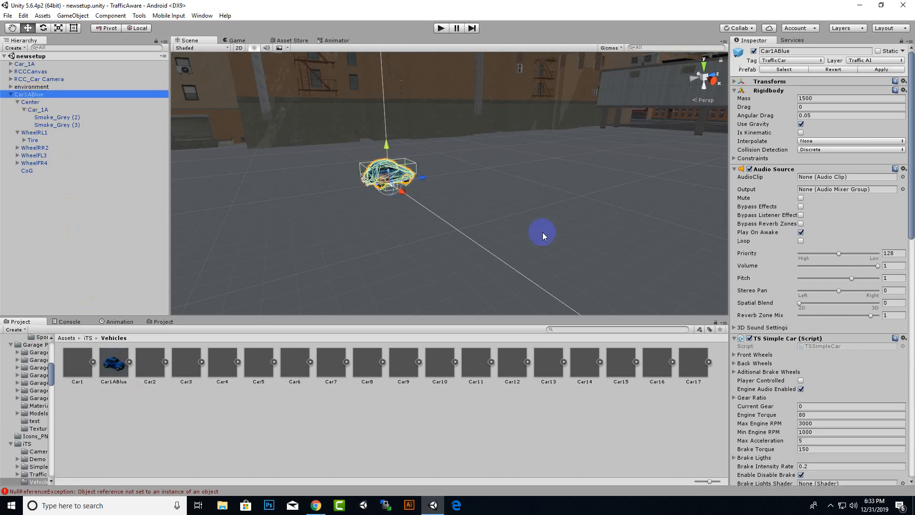
{"action": "key", "text": "f"}
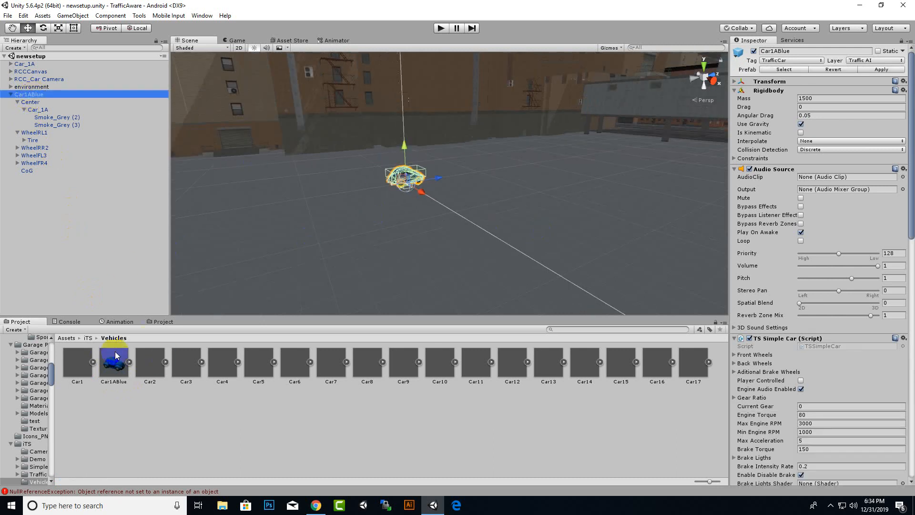
{"action": "middle_click_drag", "start_coordinate": [438, 228], "coordinate": [432, 237]}
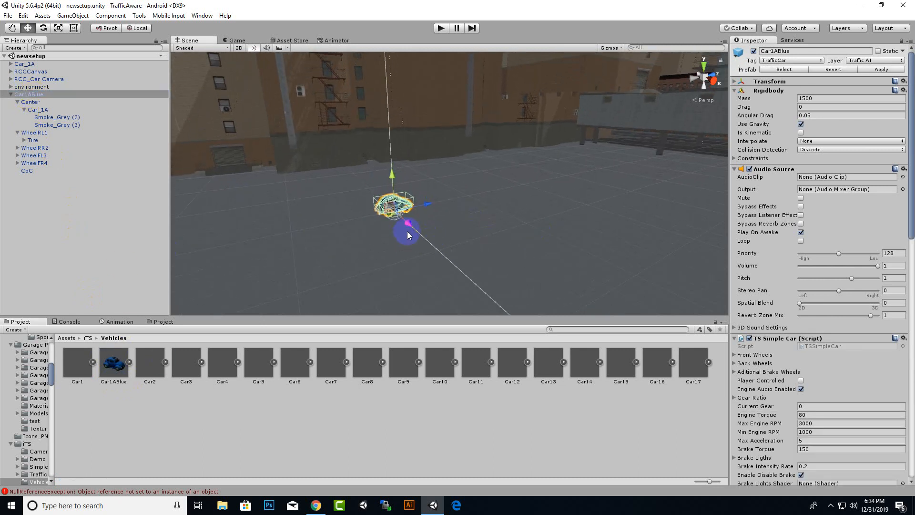